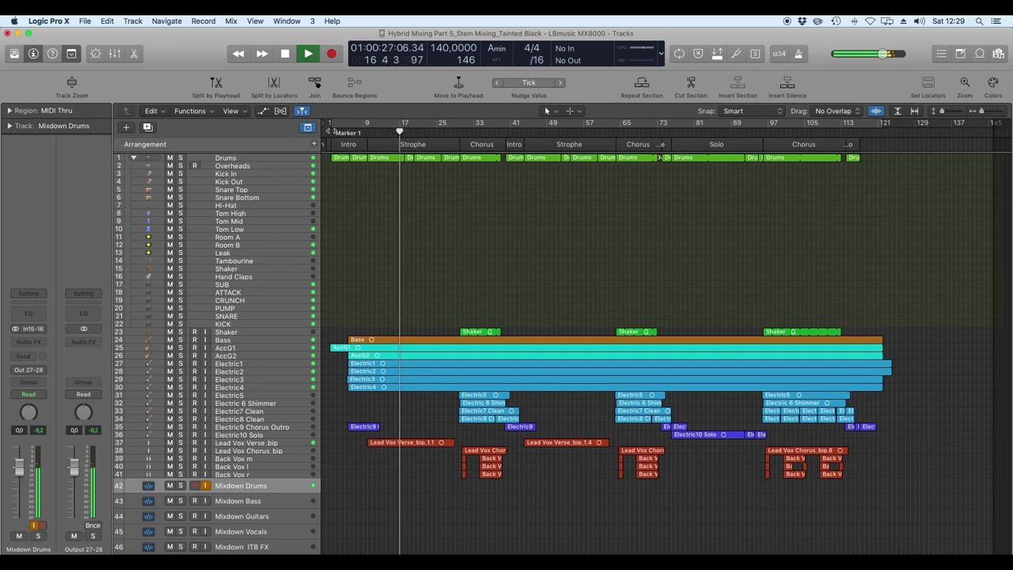
Step: Stop playback and return the playhead to the start of the project
key(space)
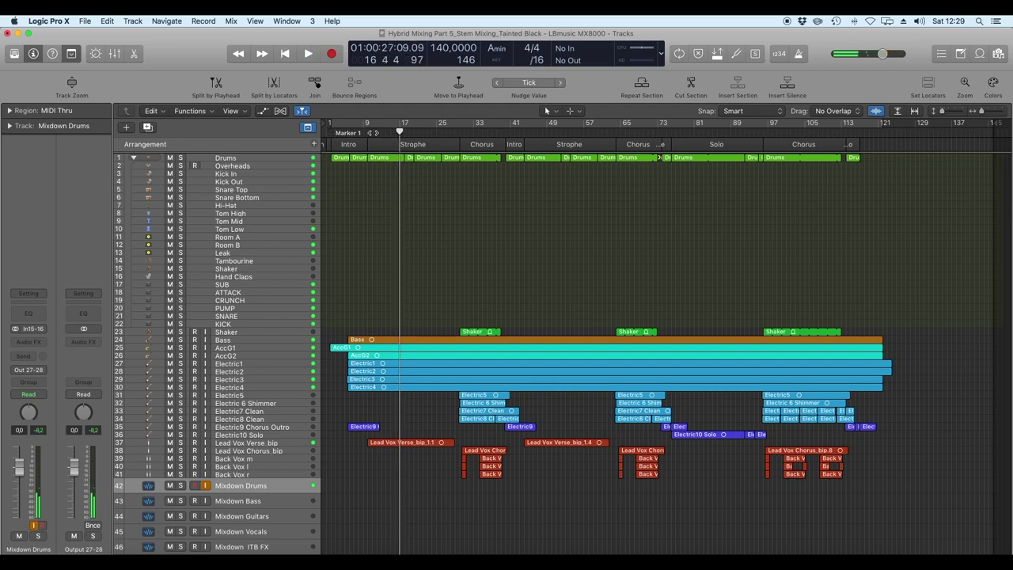
drag(376, 133, 327, 129)
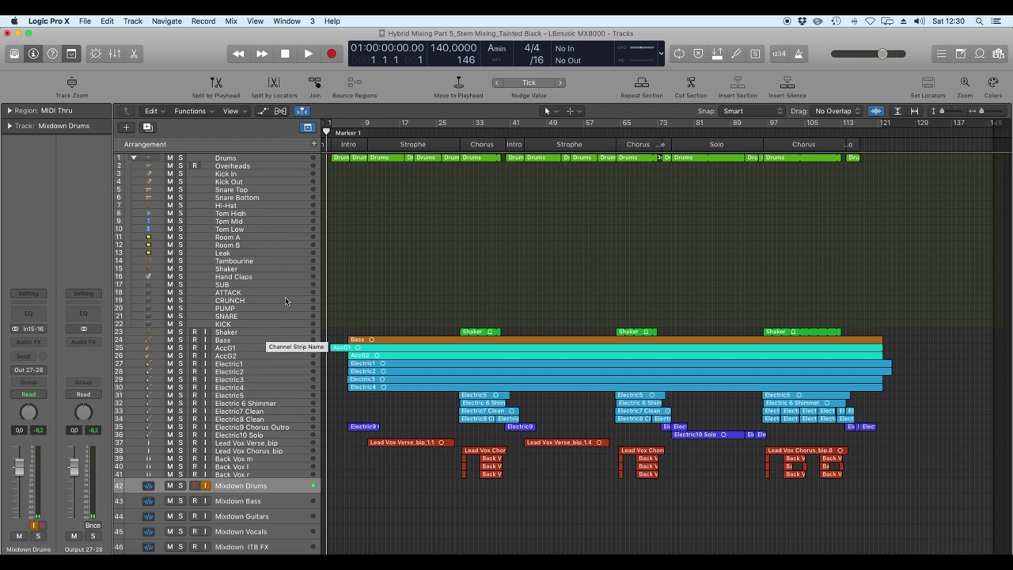
Step: Review the channel strip settings and outputs of the Bass, AccG1, AccG2, Electric1, Electric9 Chorus Outro and Electric10 Solo tracks
click(261, 340)
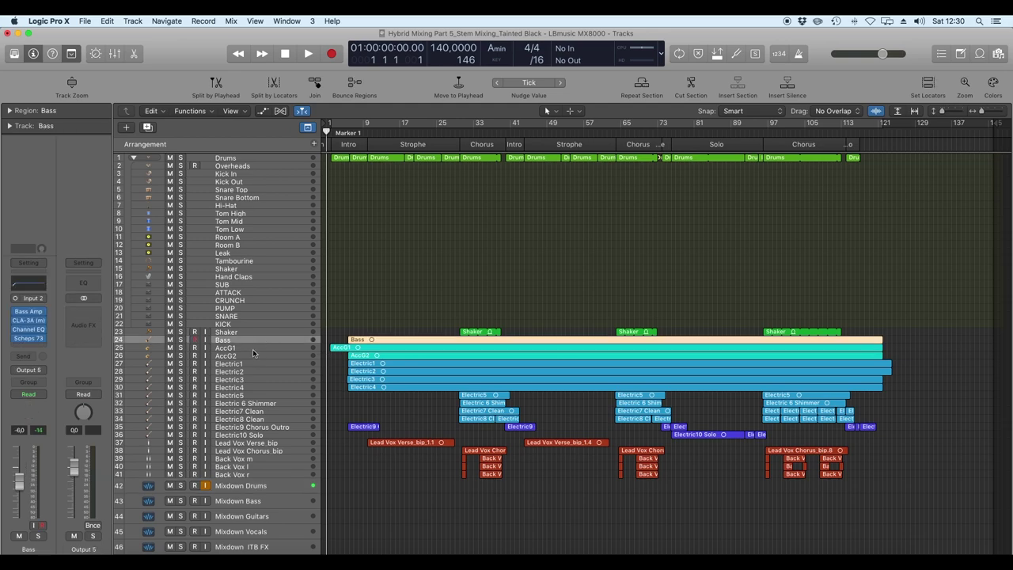
click(243, 347)
click(240, 356)
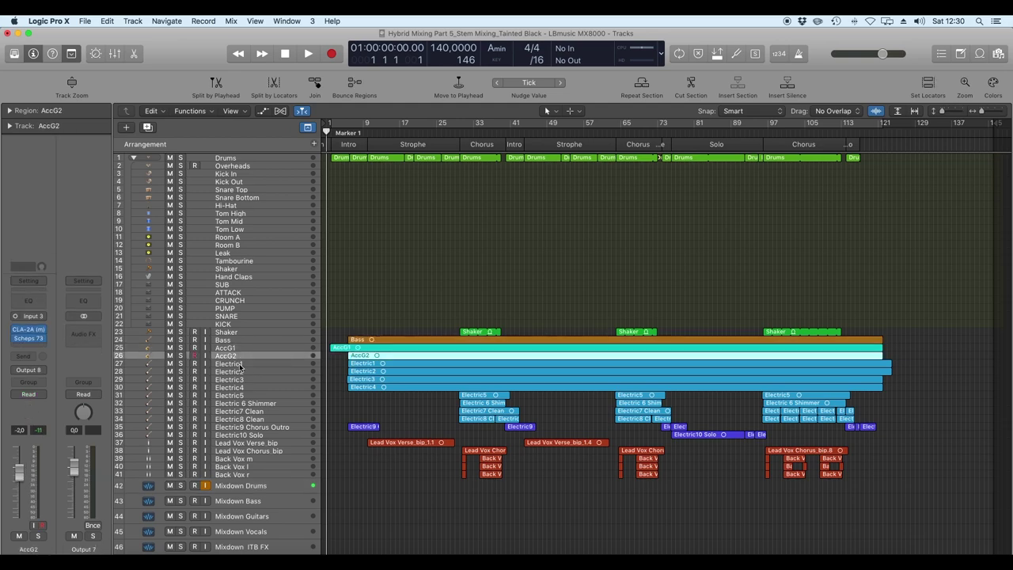
click(242, 364)
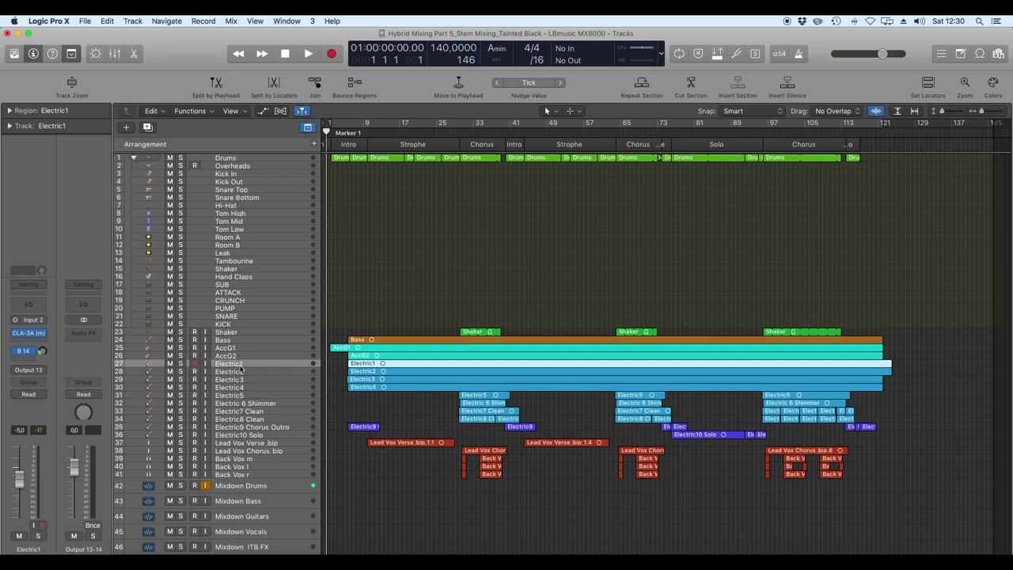
click(266, 428)
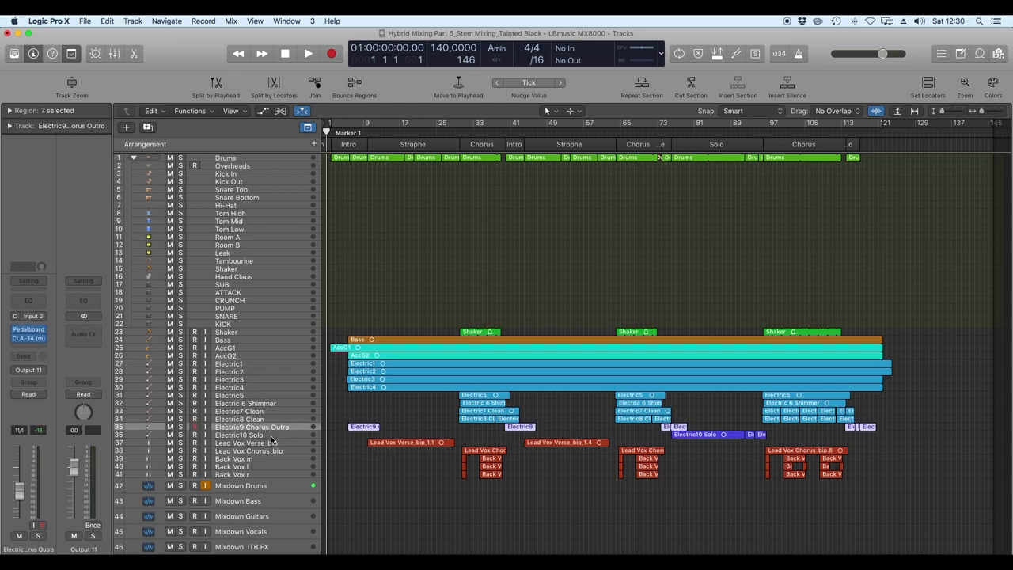
click(271, 436)
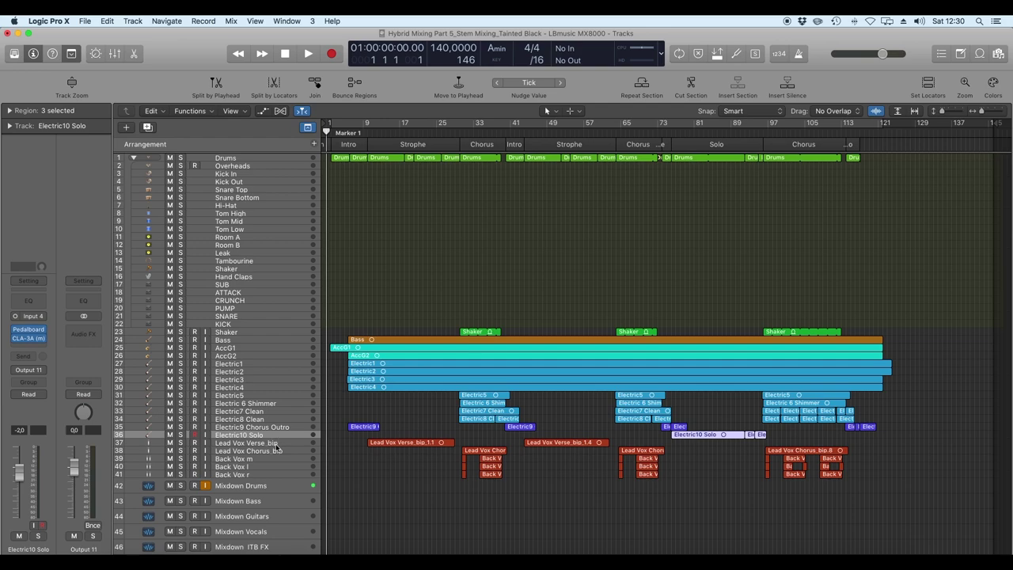
Step: Review the channel strip settings and outputs of the lead vocal verse, lead vocal chorus and three backing vocal tracks
click(274, 443)
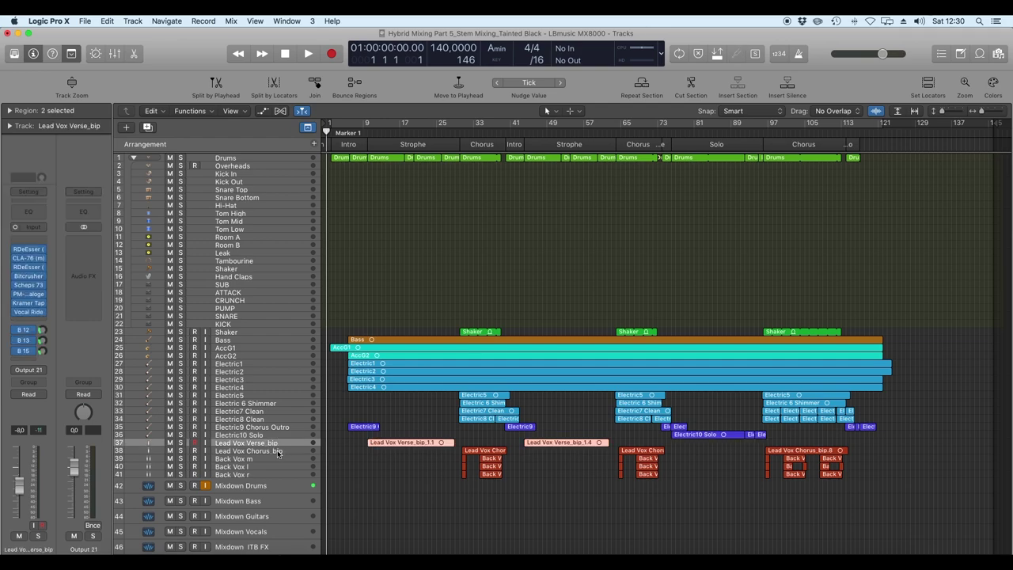
click(279, 451)
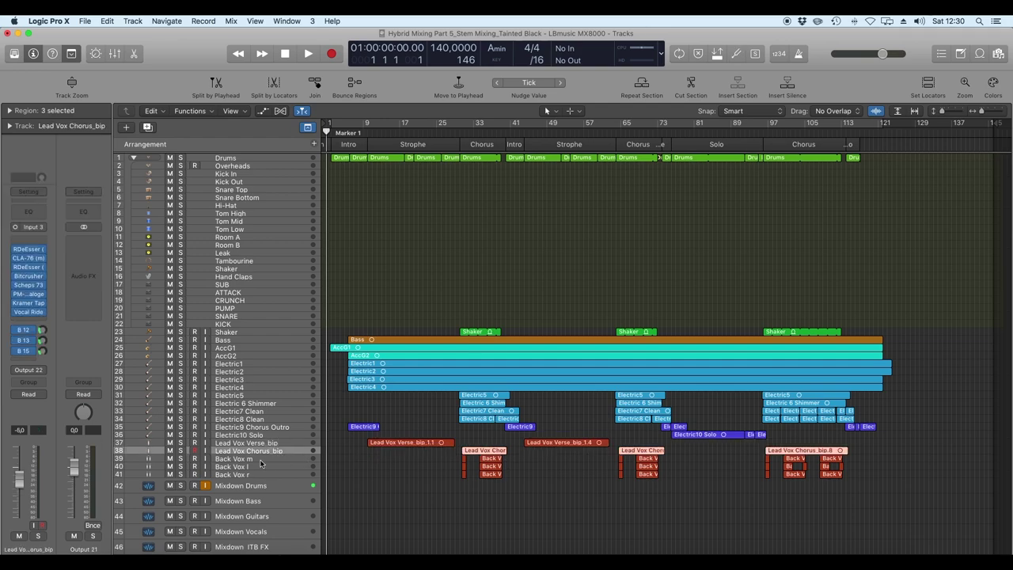
click(258, 460)
click(258, 468)
key(Down)
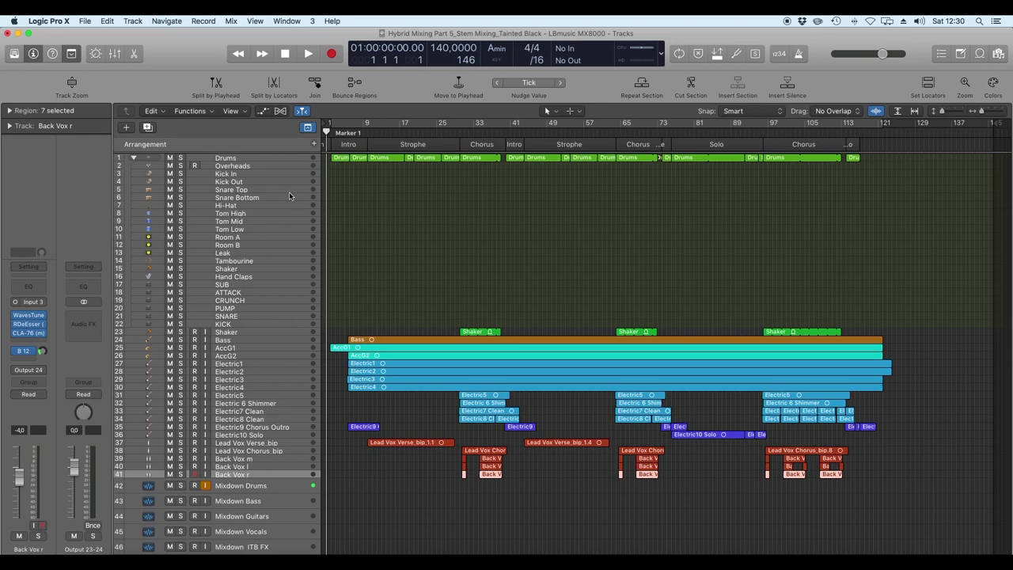
Step: Check the plug-ins and output routing of the Drums stack, the separate Shaker track, Bass and AccG1
click(250, 159)
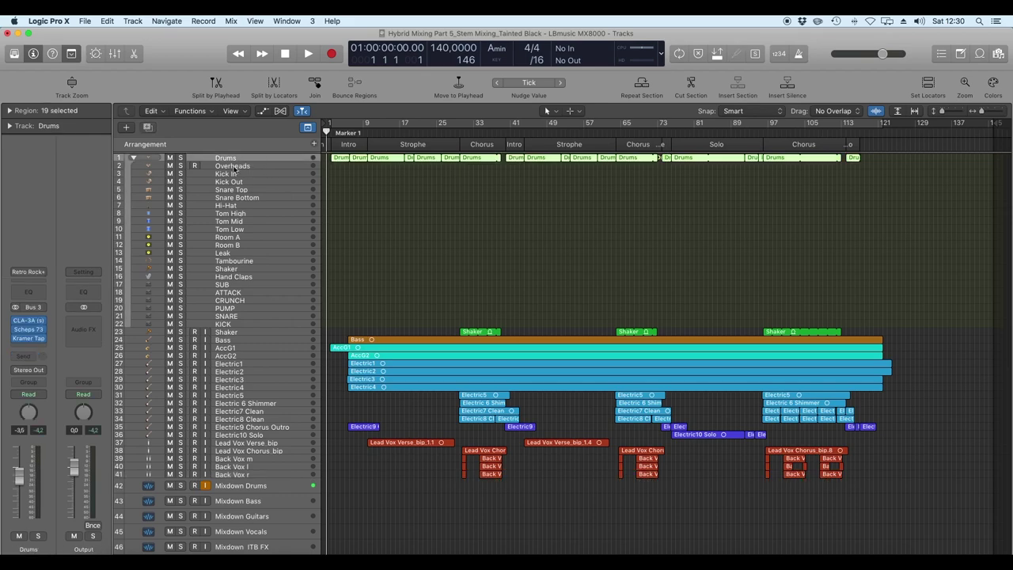
click(245, 331)
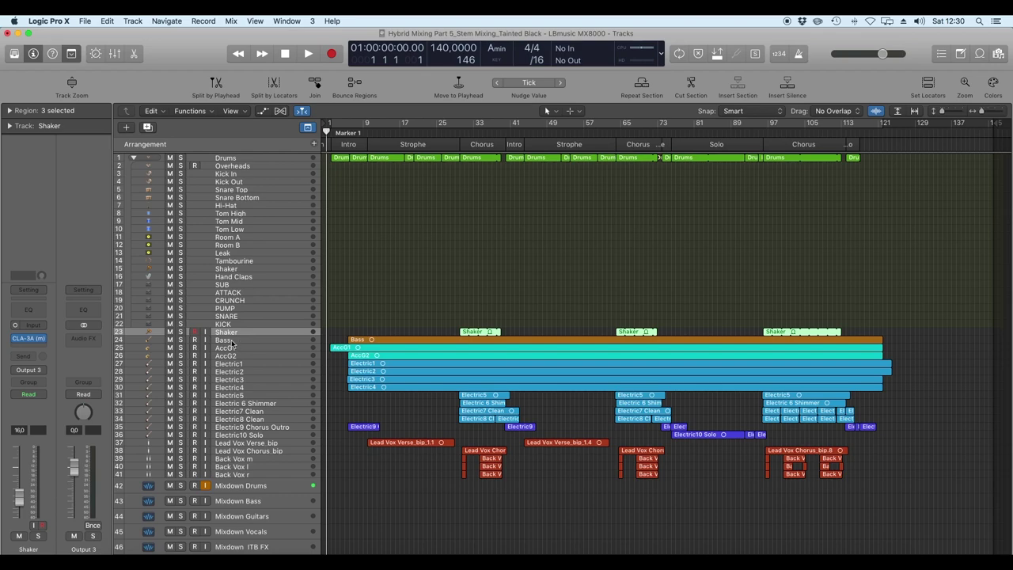
click(230, 340)
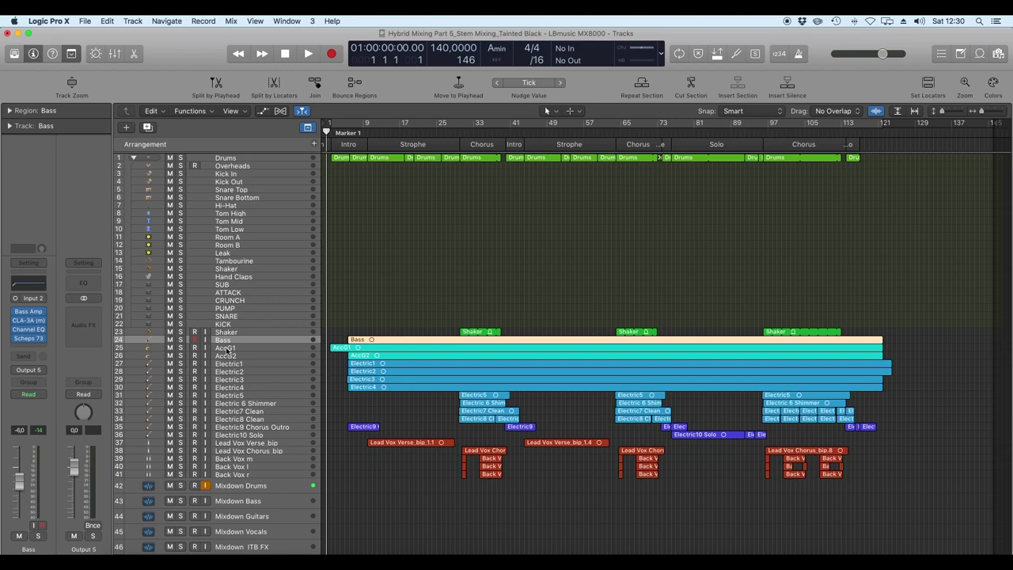
click(227, 349)
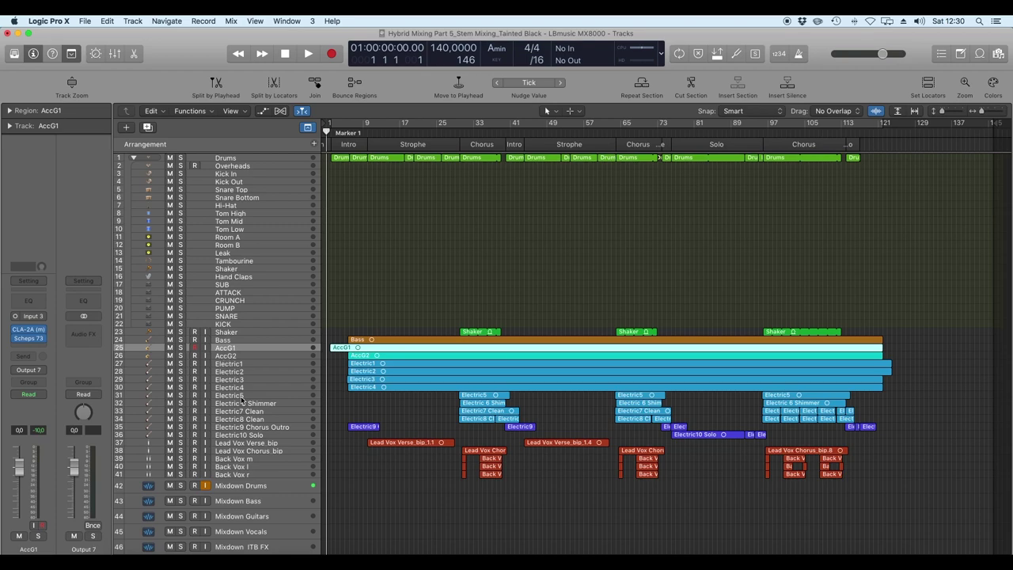
Step: Inspect the RVerb plug-in on the Bus 12 vocal reverb fed by the Lead Vox Verse_bip track
click(267, 444)
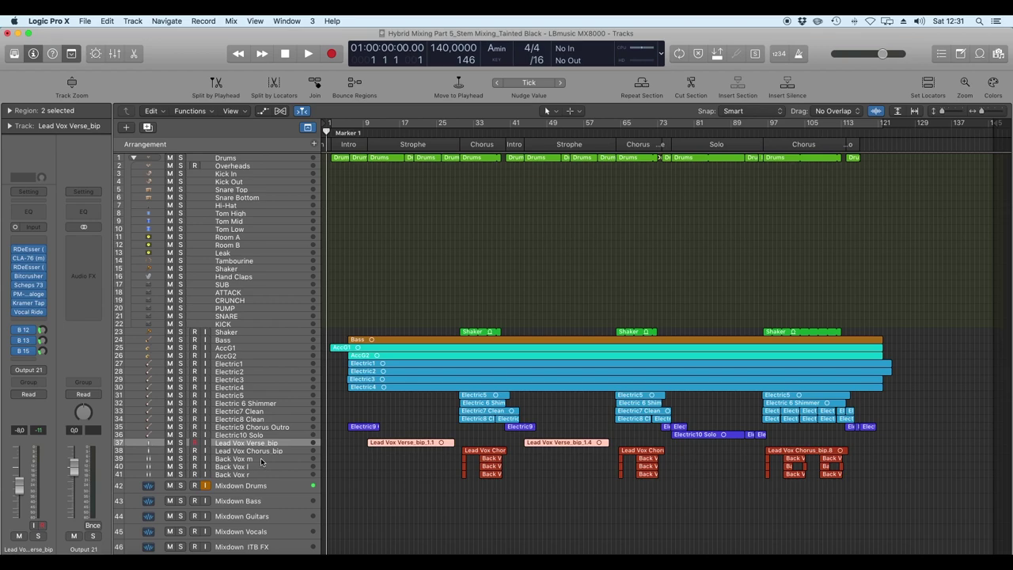
click(26, 333)
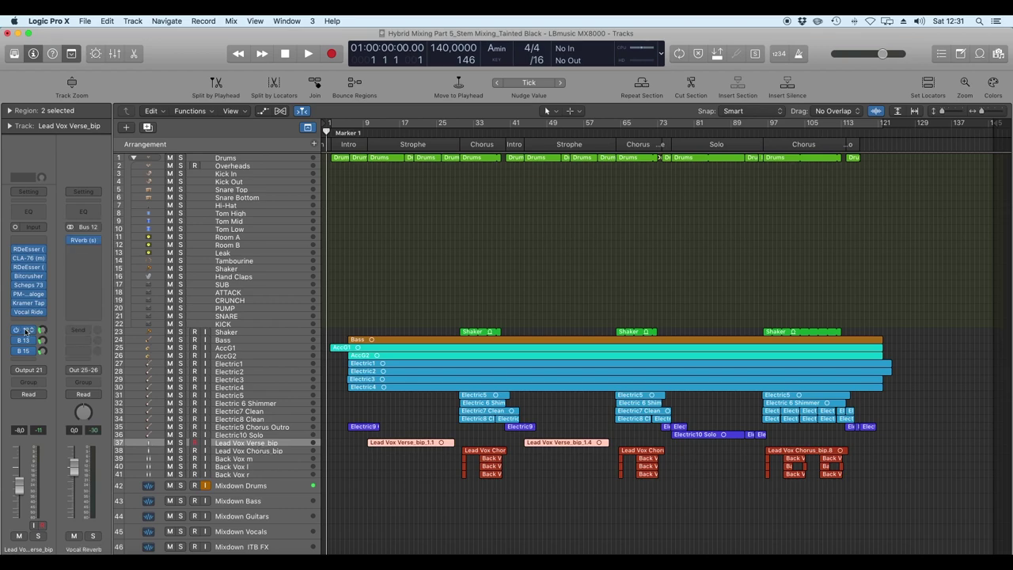
click(84, 240)
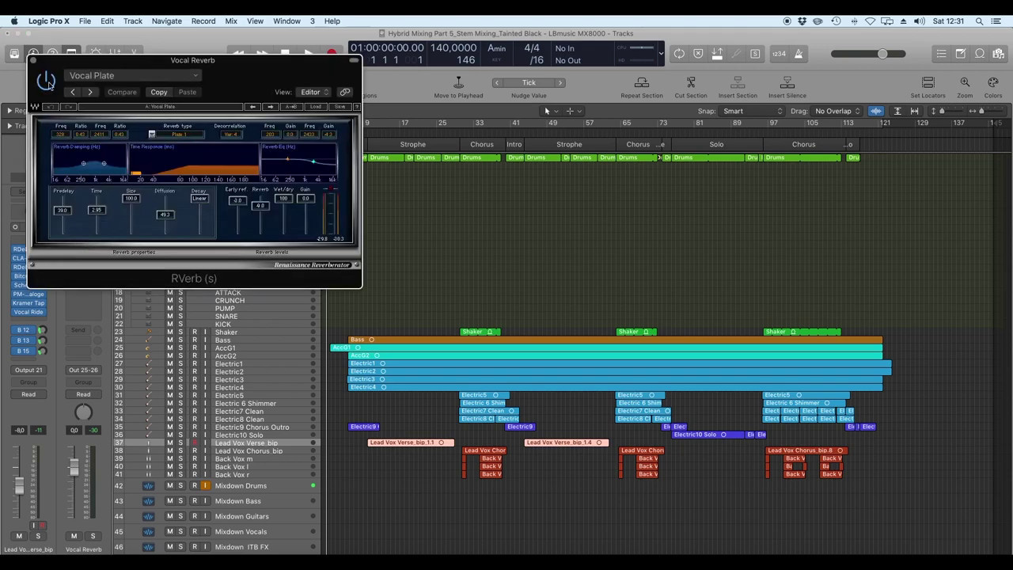
key(super+w)
Step: Inspect the lead vocal's Chorus plug-in on Bus 13 and Kramer Tape slap effect on Bus 15
click(23, 340)
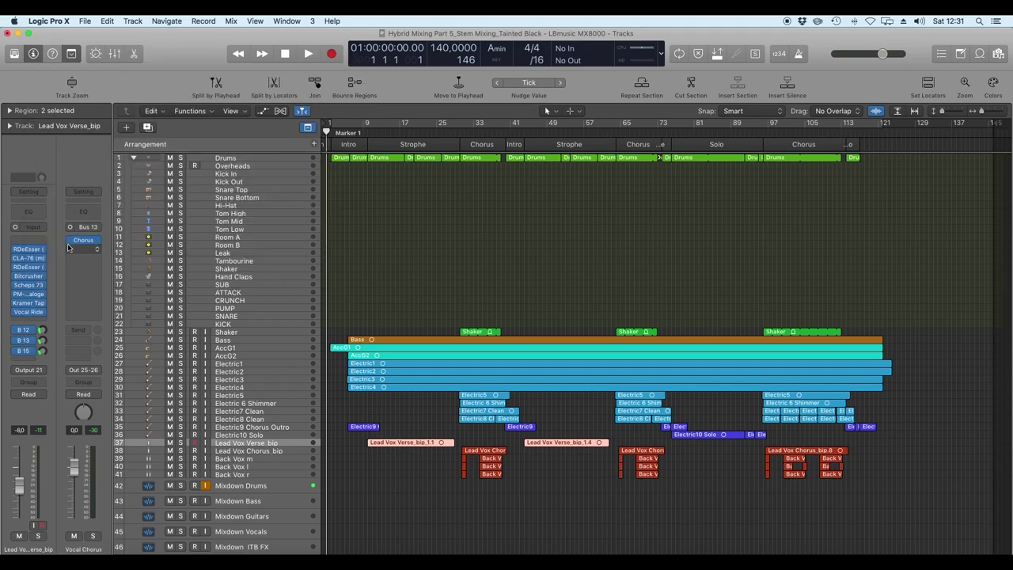
click(83, 240)
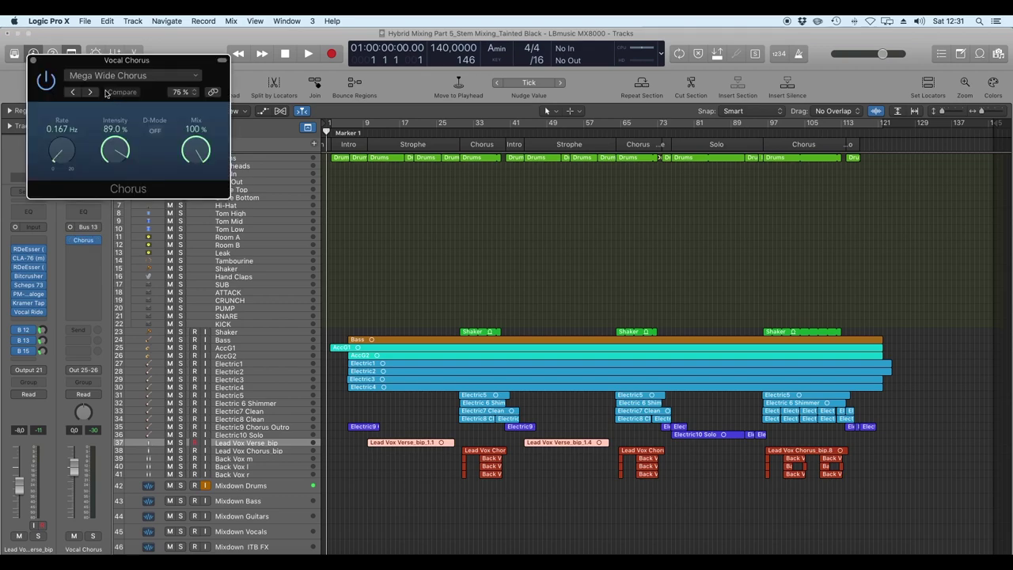
click(35, 64)
click(24, 351)
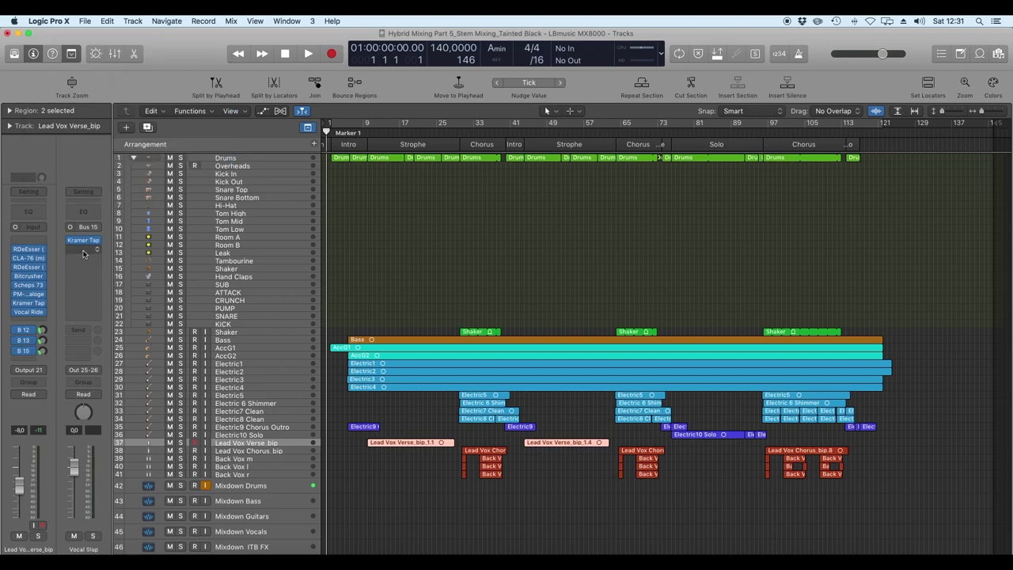
click(84, 240)
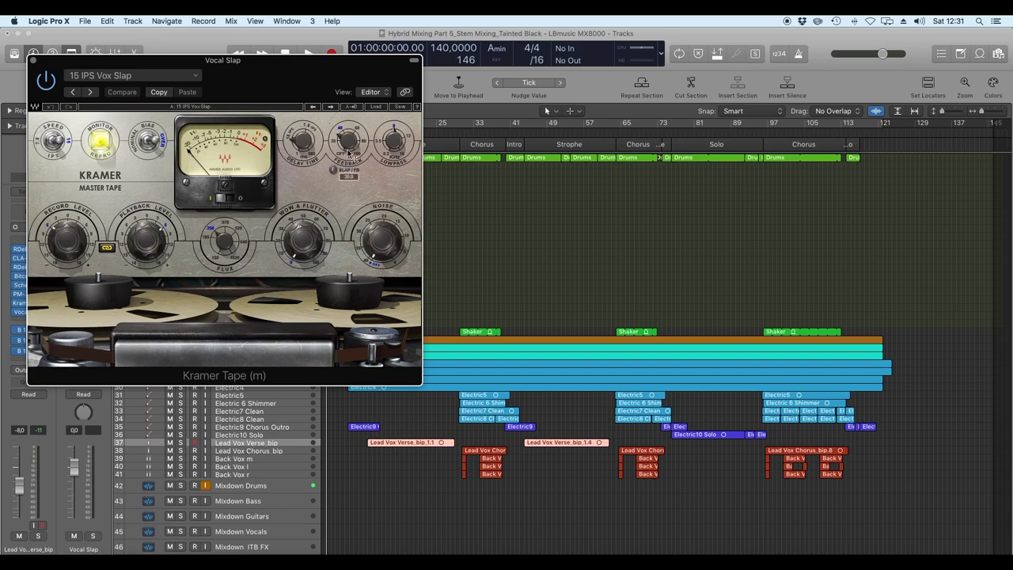
click(34, 61)
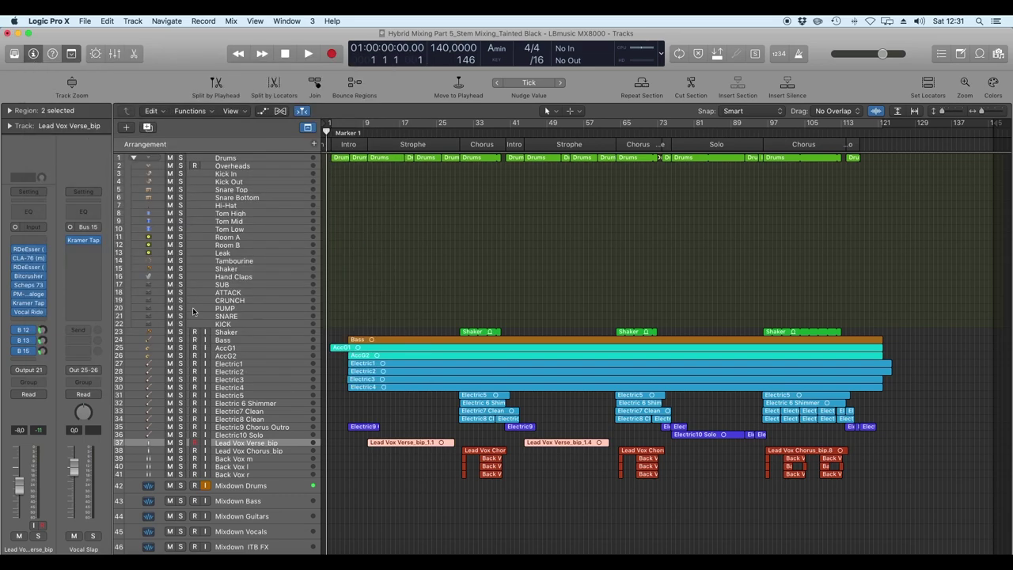
Step: Inspect the TAL Chorus plug-in on the Bus 14 guitar effect fed by the Electric1 track
click(233, 365)
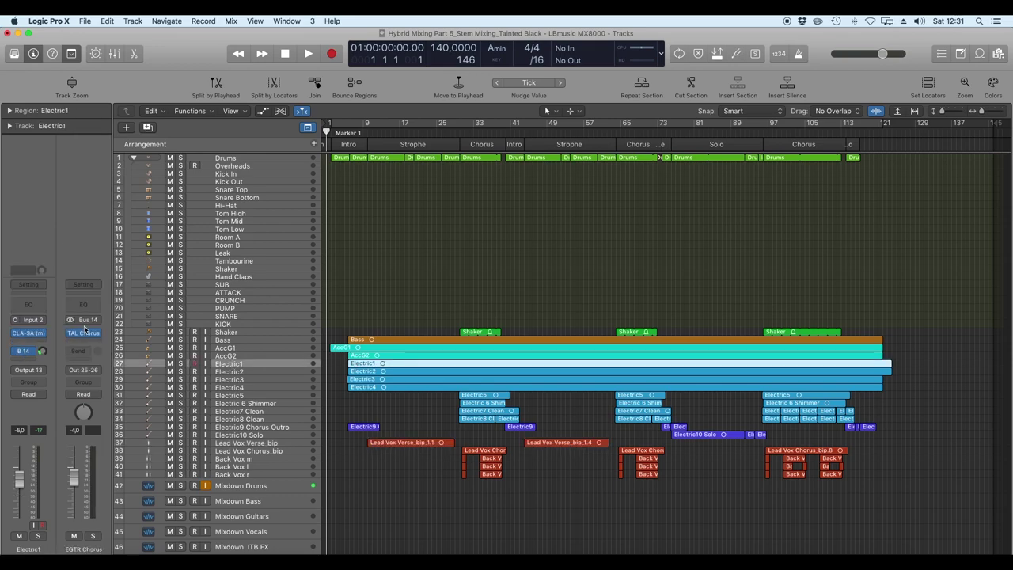
click(83, 332)
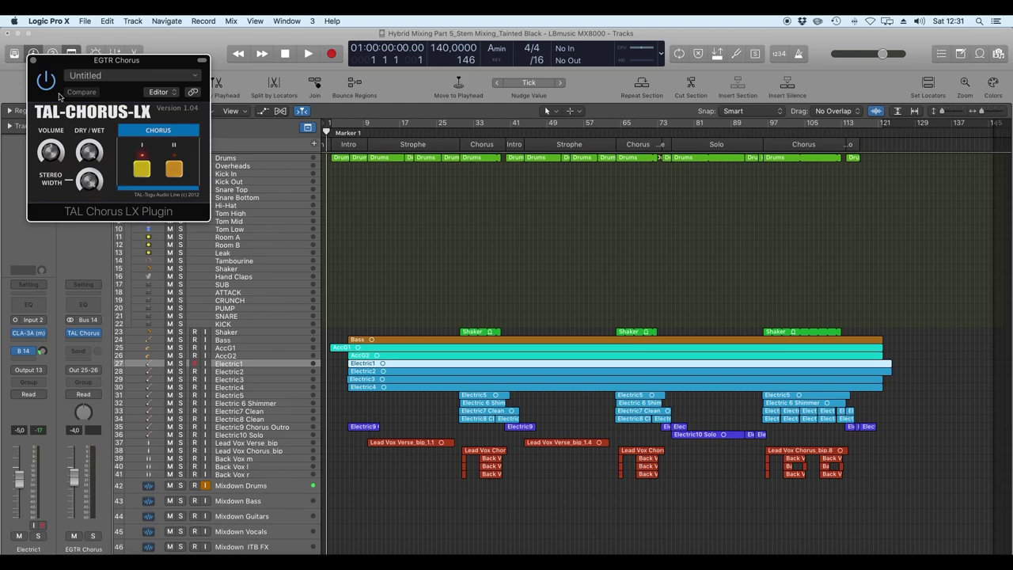
click(34, 61)
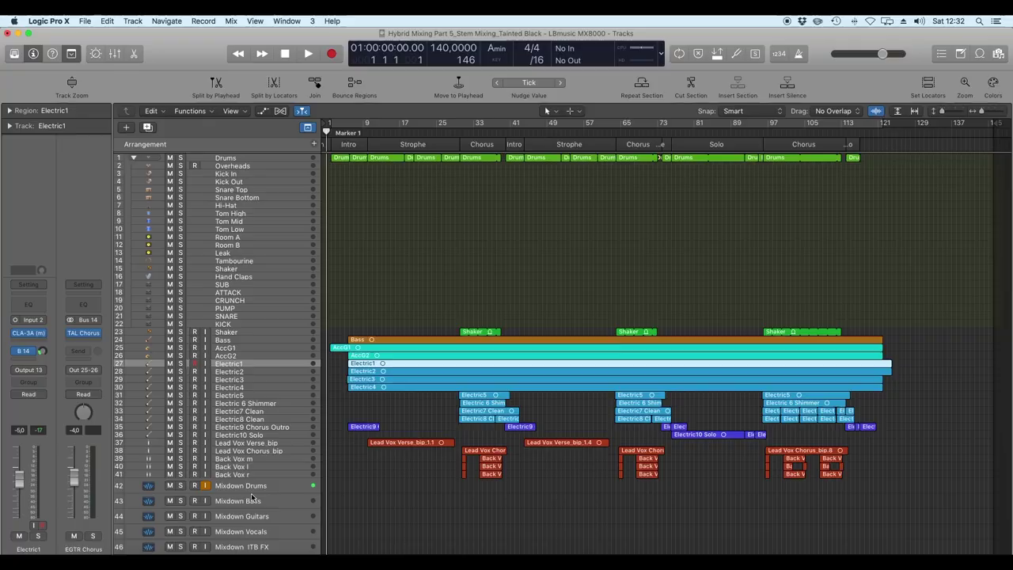
Step: Review the input and output routing of the Mixdown Drums, Bass, Guitars, Vocals and ITB FX tracks
click(232, 486)
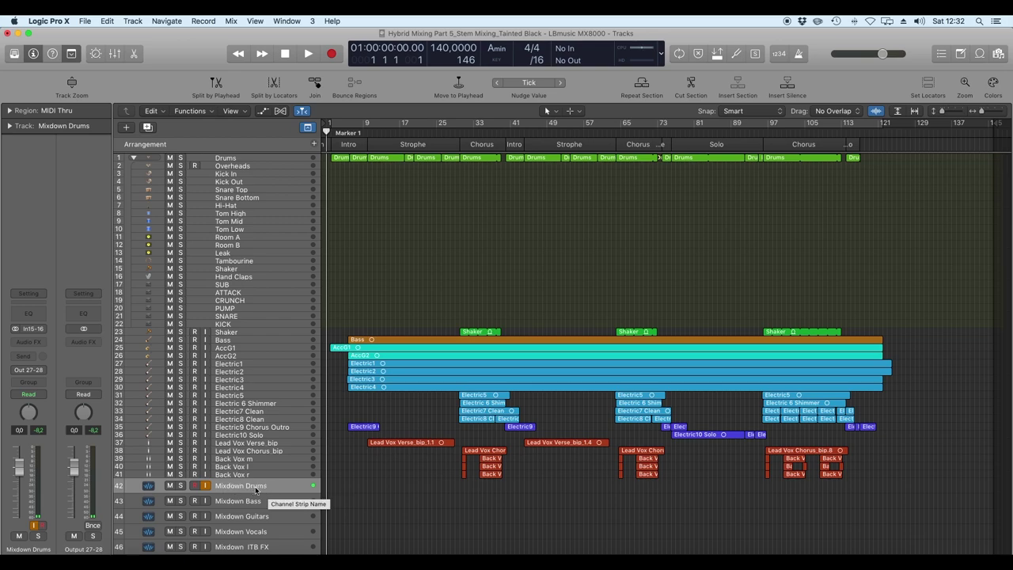
click(254, 502)
click(261, 516)
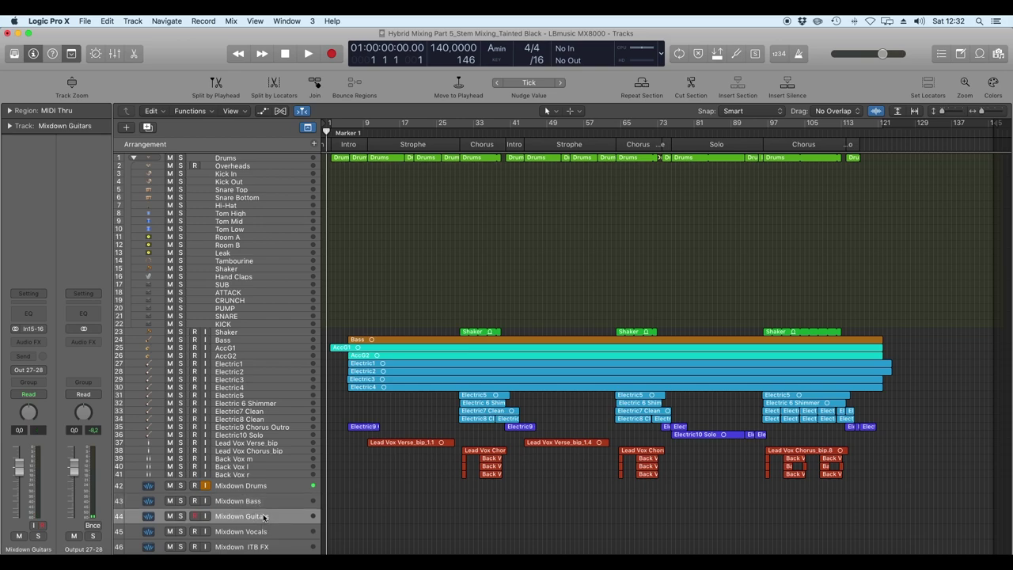
click(271, 536)
click(268, 547)
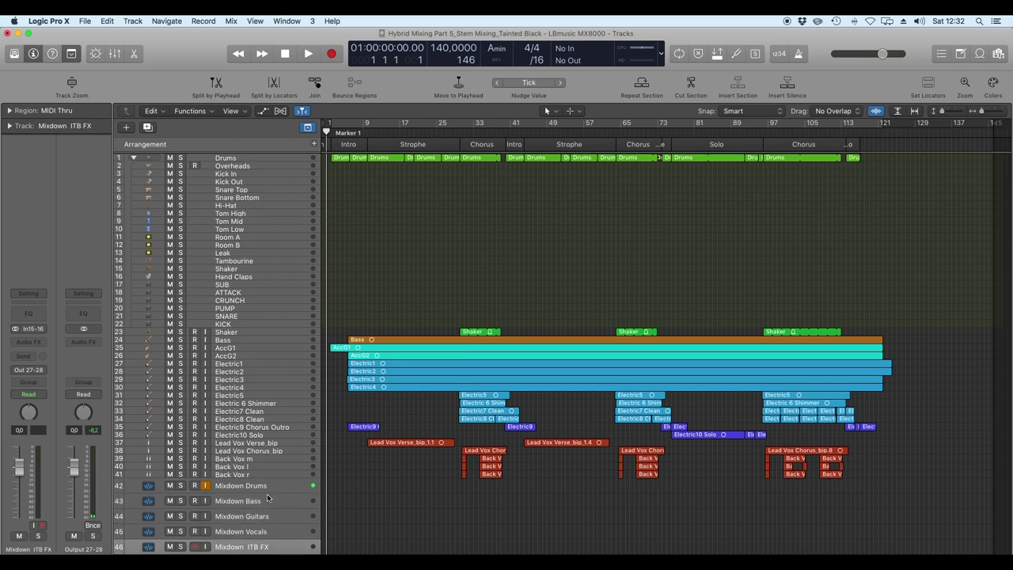
click(269, 532)
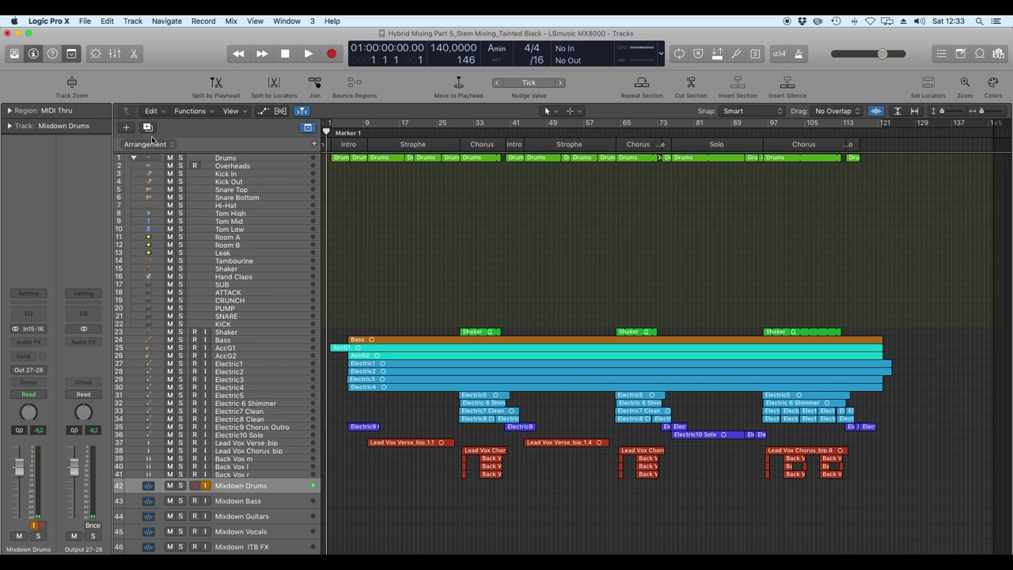
Step: Create one stereo audio track with Input 15 + 16 as input and Output 27 + 28 as output
click(125, 128)
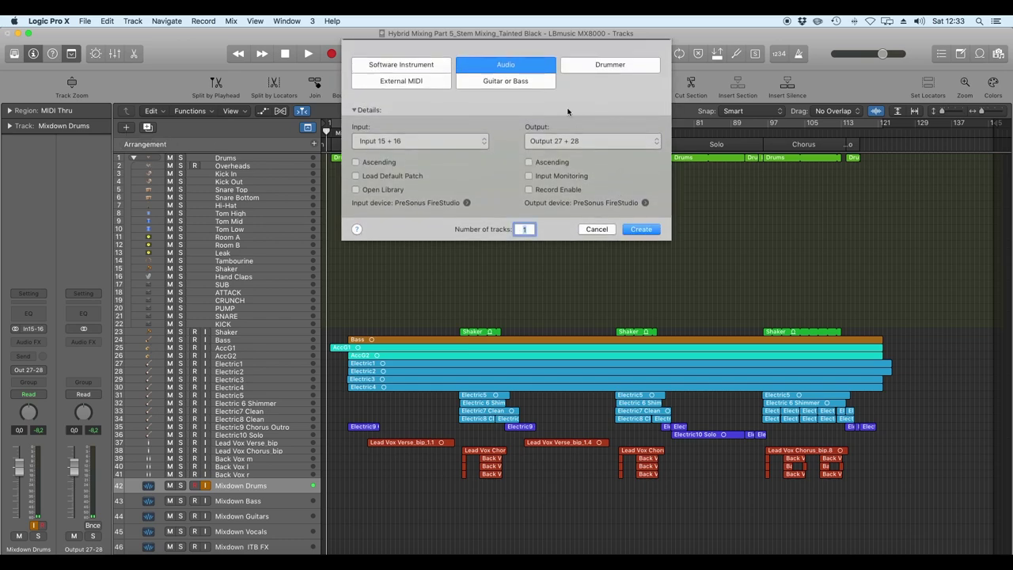
click(506, 68)
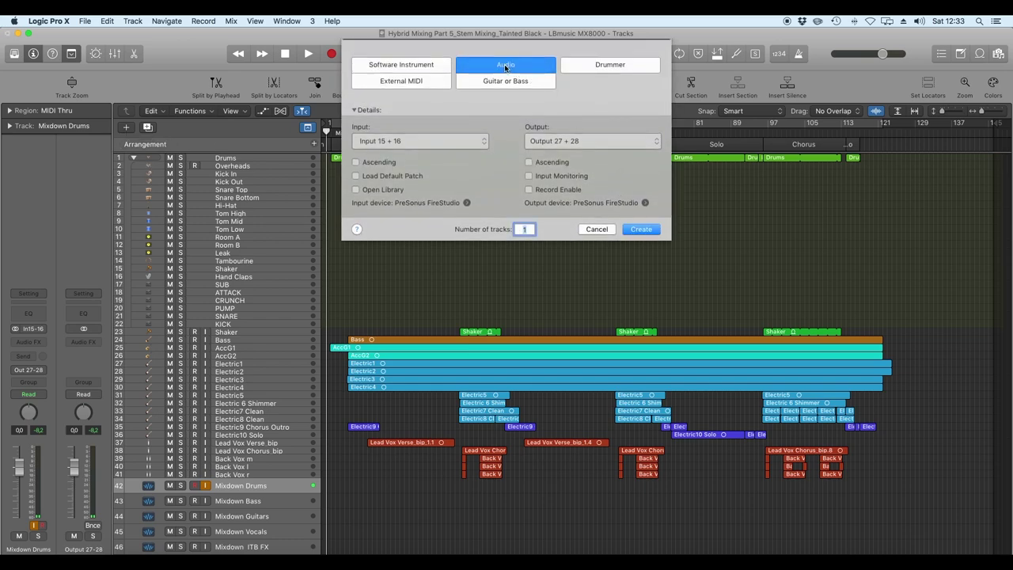
click(484, 143)
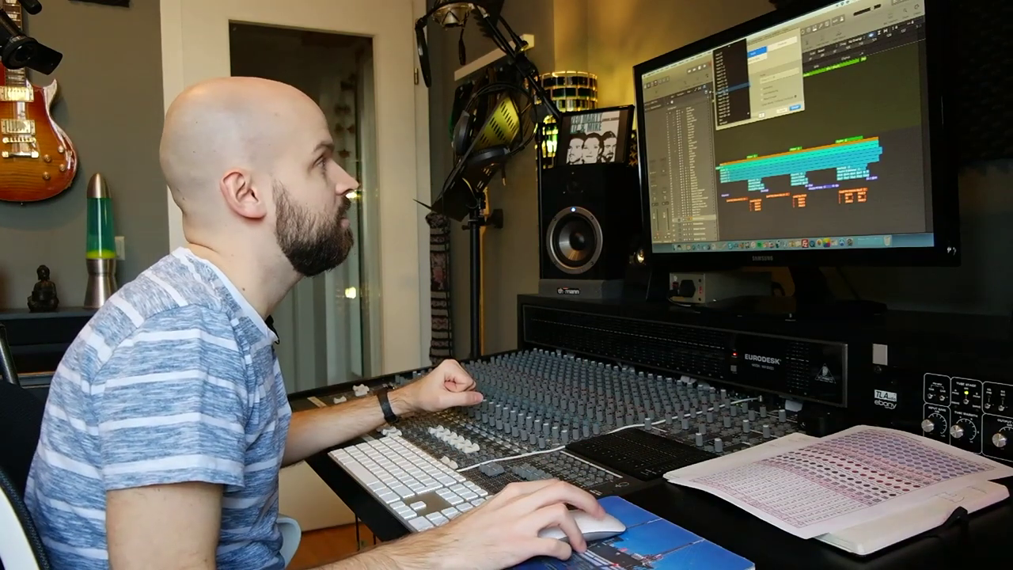
click(732, 85)
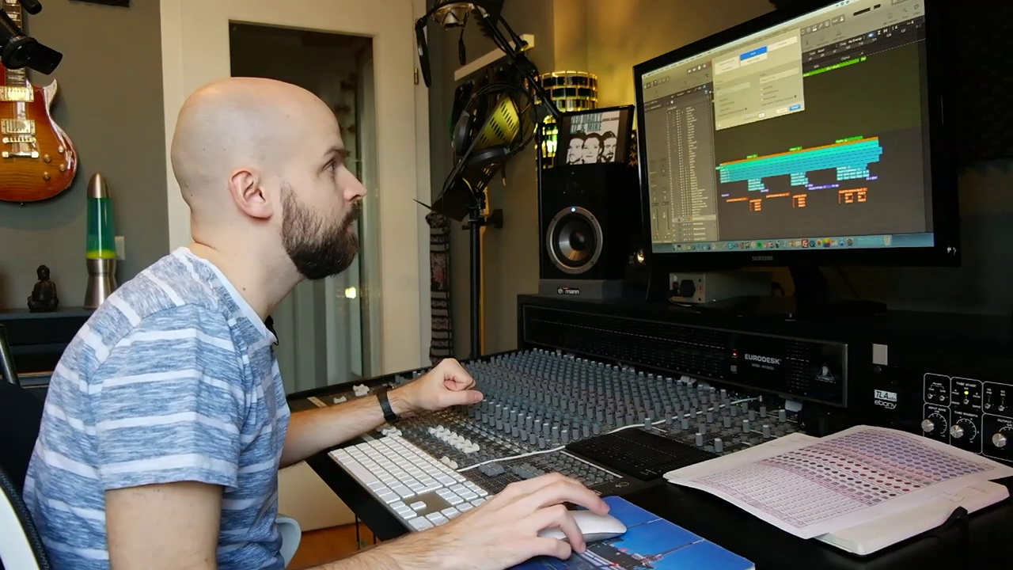
mouse_move(788, 77)
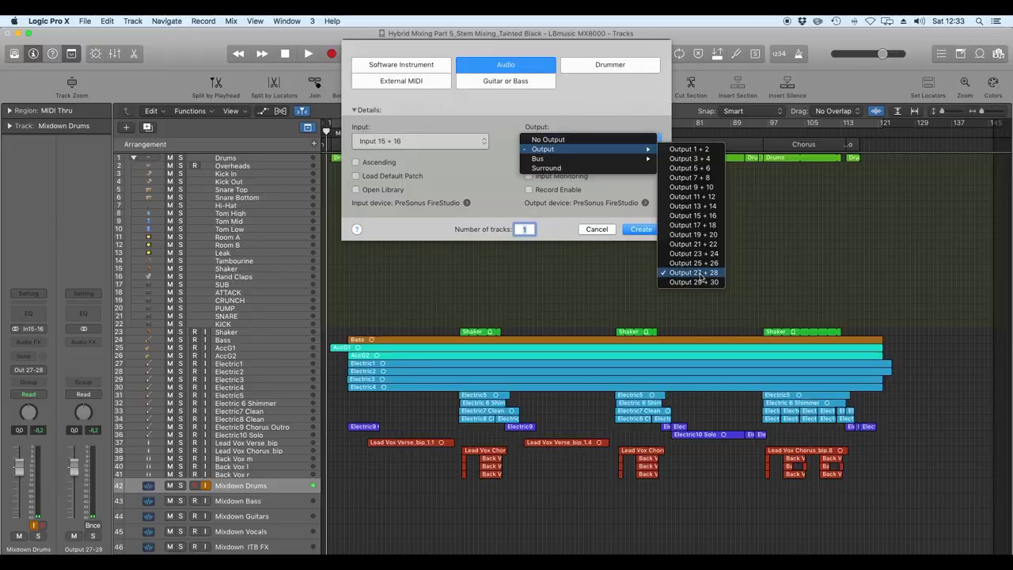
click(700, 277)
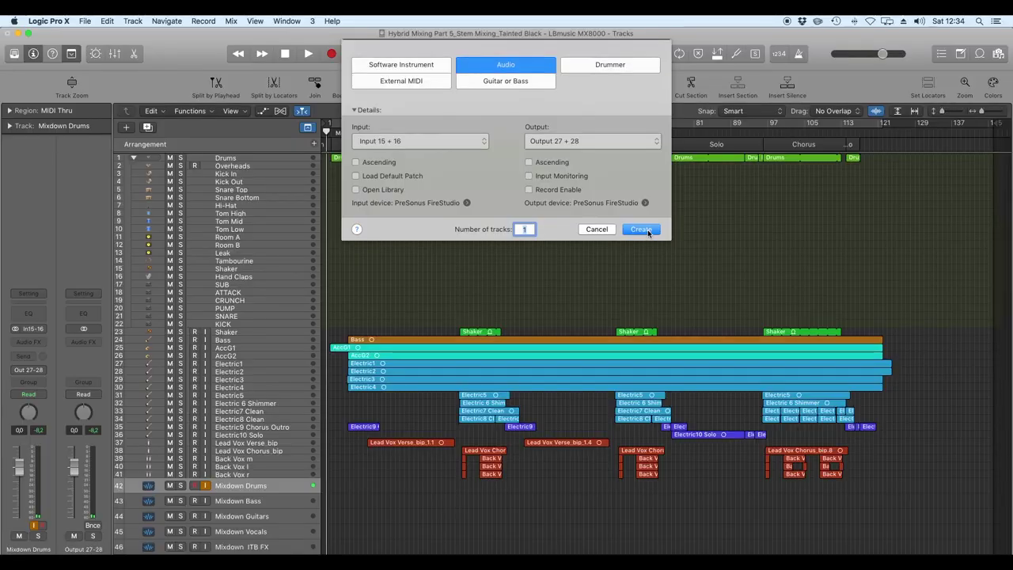
click(647, 230)
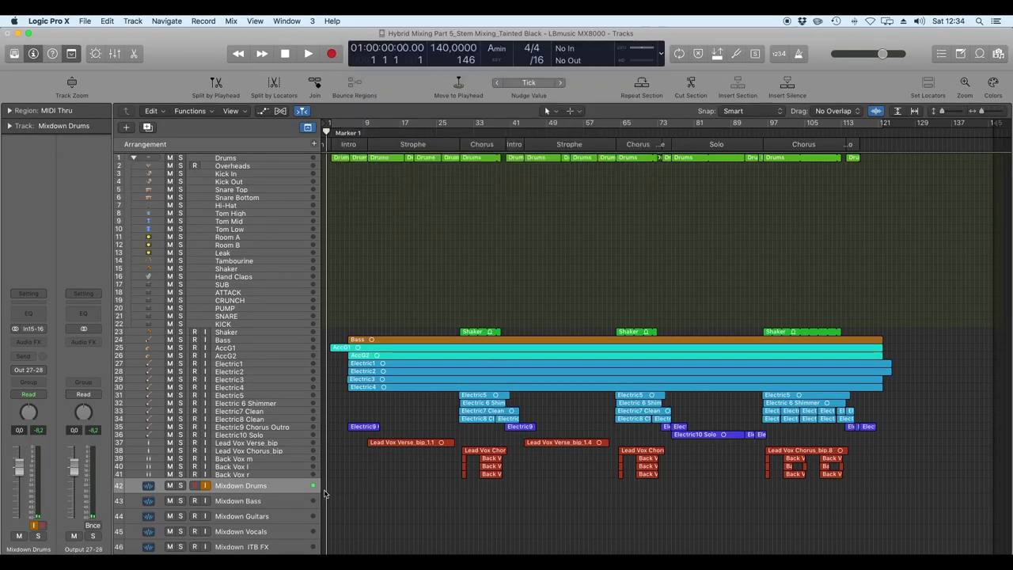
click(229, 488)
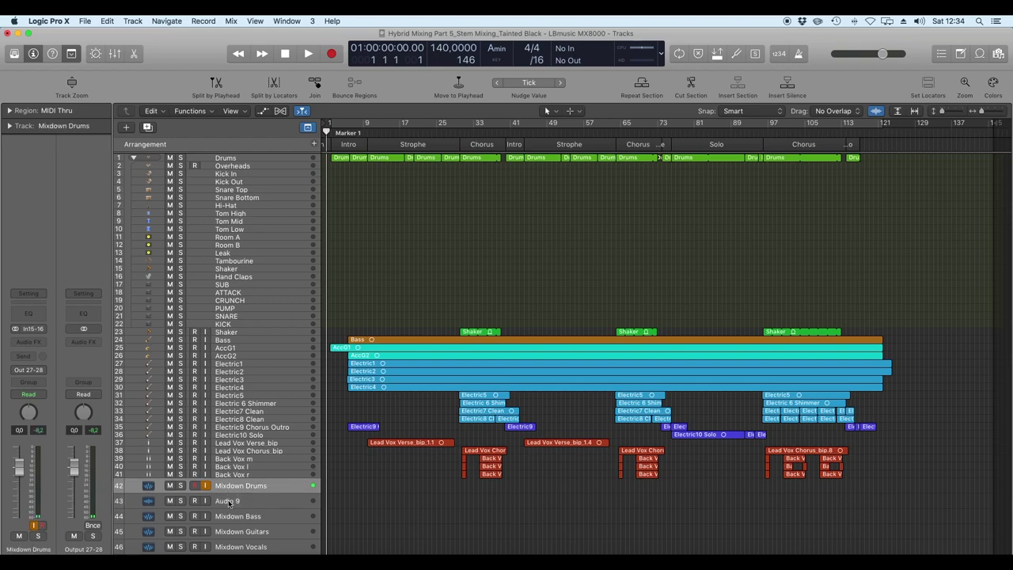
click(230, 500)
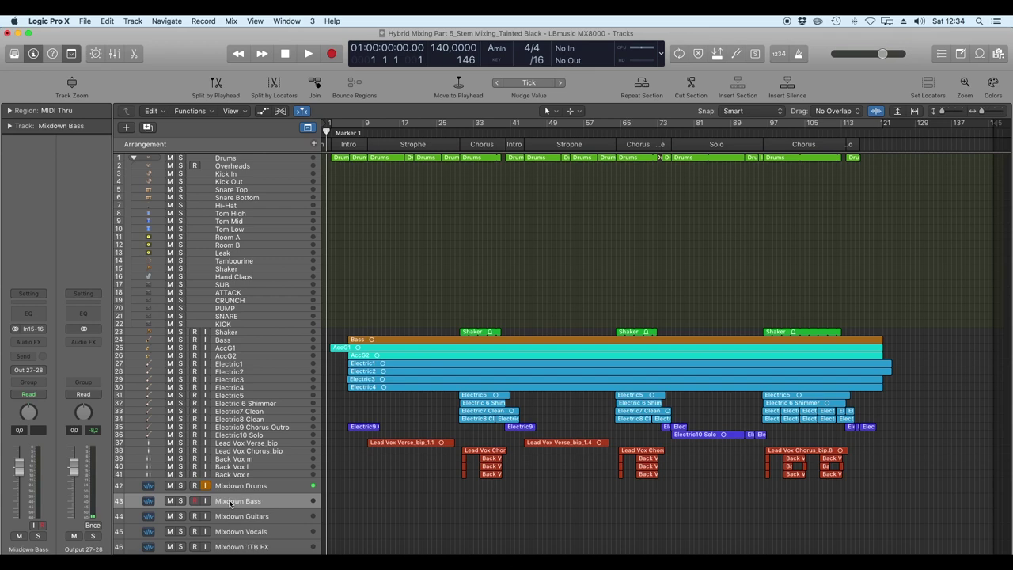
click(265, 490)
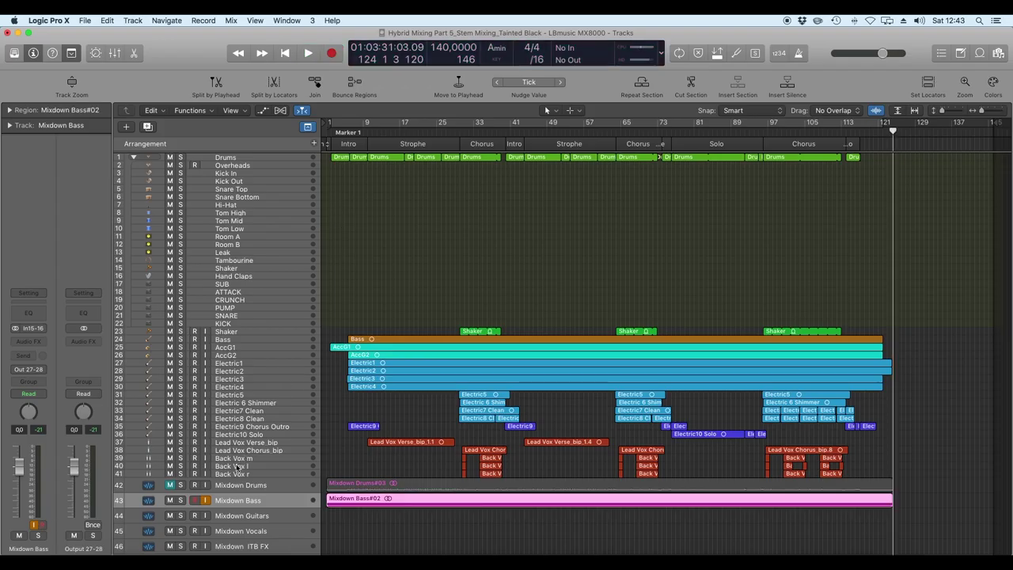
Step: Mute the Mixdown Bass track and record the guitar stem onto Mixdown Guitars over the full song
click(170, 501)
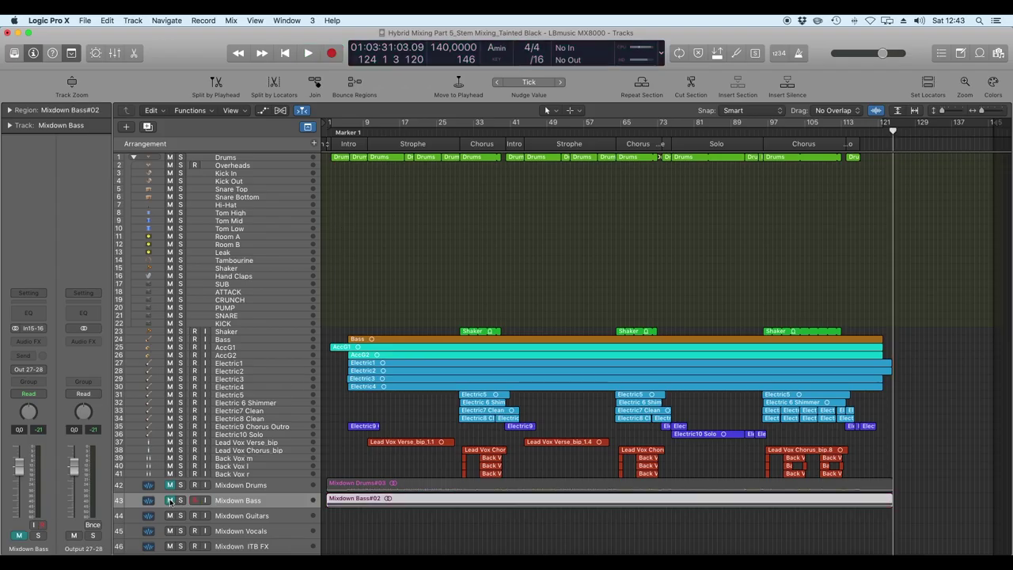
click(229, 516)
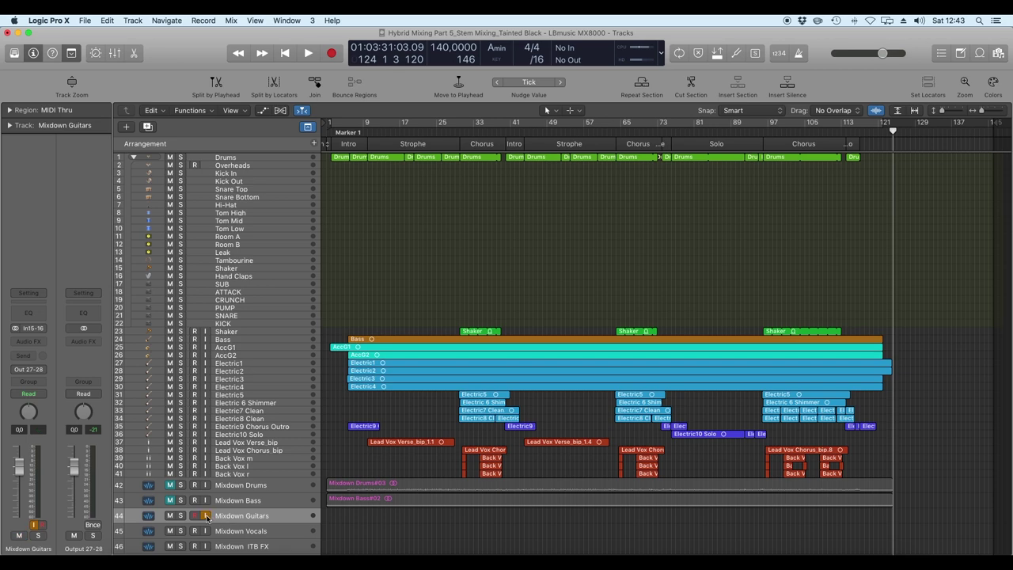
click(284, 53)
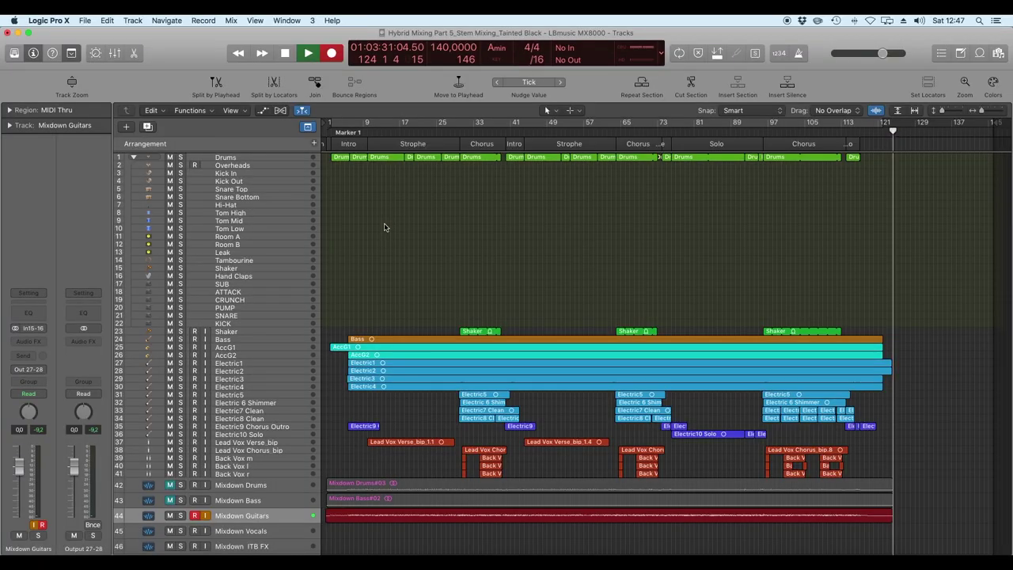
key(space)
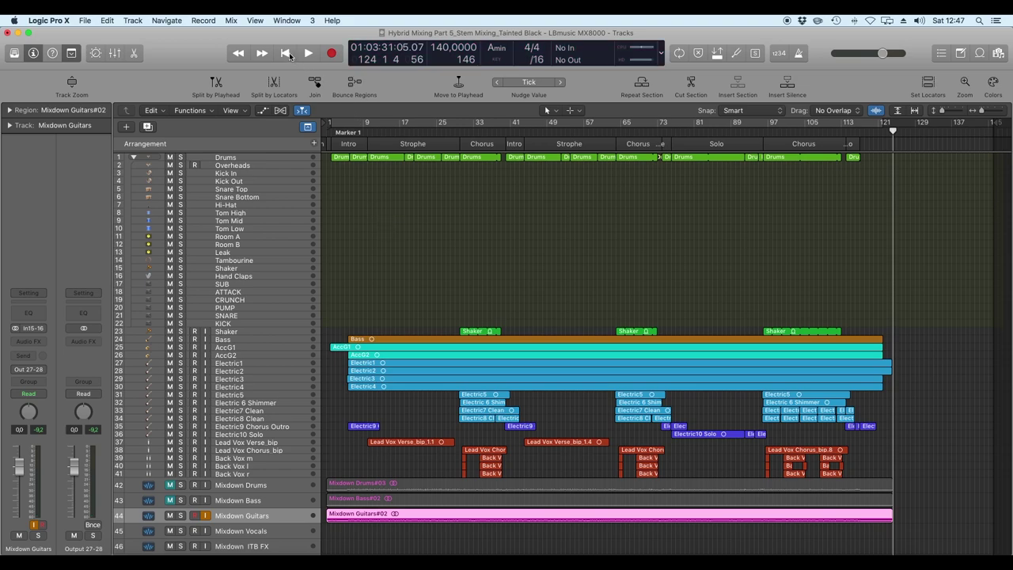
Step: Return to the song start and record the vocal and effects stems onto Mixdown Vocals and Mixdown ITB FX
click(287, 53)
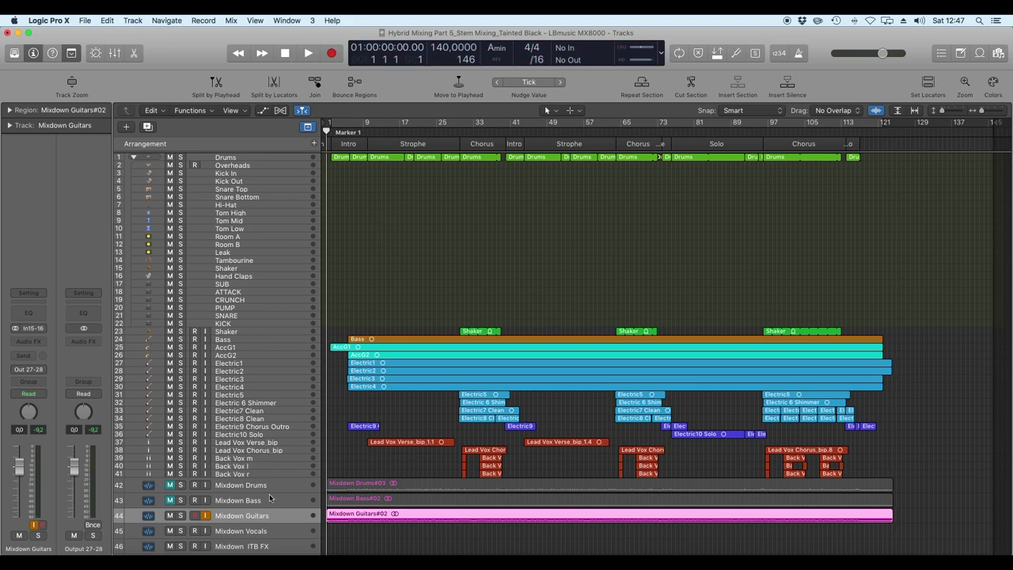
click(245, 531)
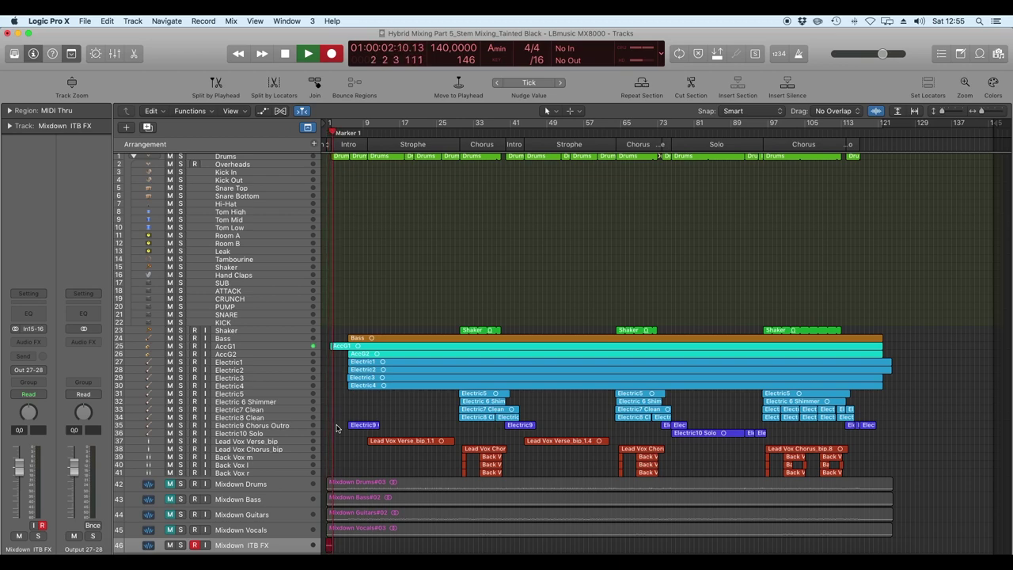
click(206, 545)
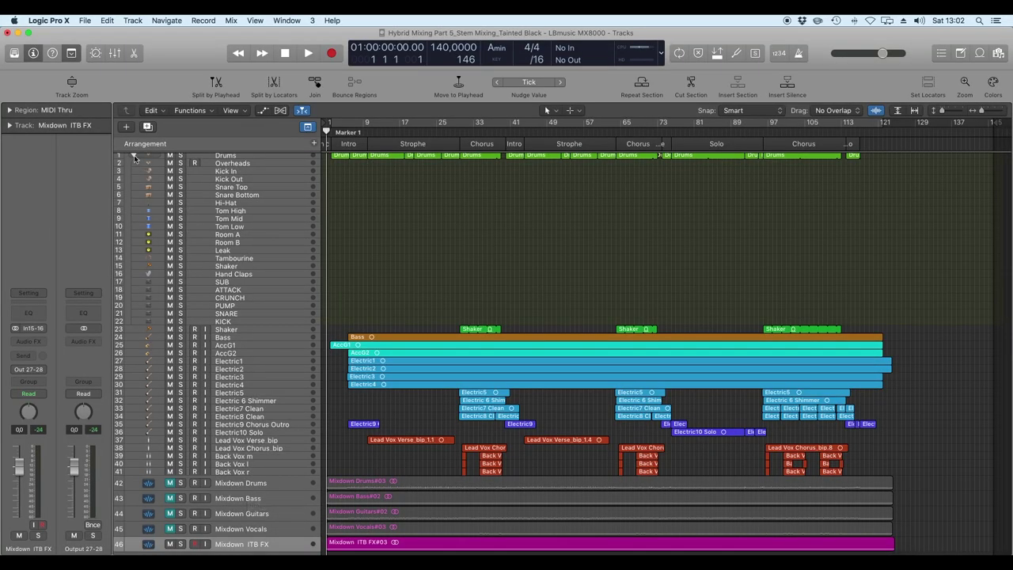
Step: Collapse the Drums track stack, mute all the original tracks and unmute the Mixdown stem tracks
click(134, 157)
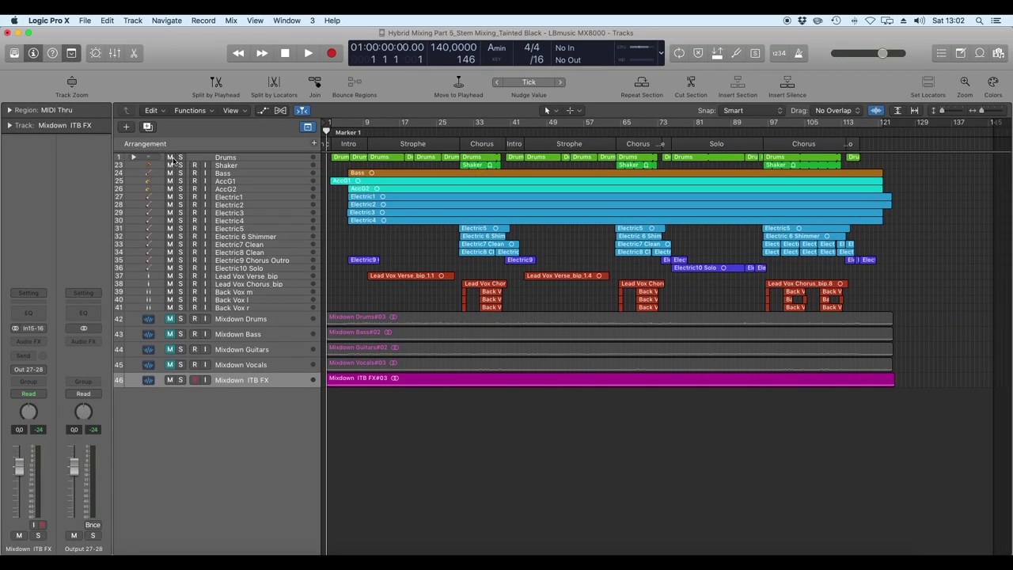
drag(169, 157, 170, 365)
key(super+Down)
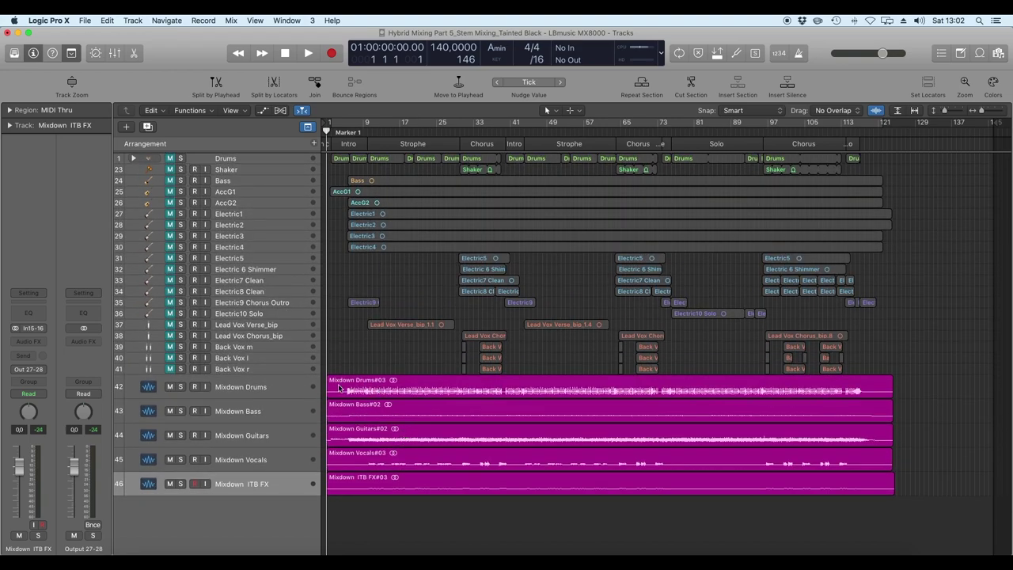
Step: Play the song from the intro and mute the Bass, Guitars, Vocals and ITB FX stems to hear Mixdown Drums alone
click(251, 390)
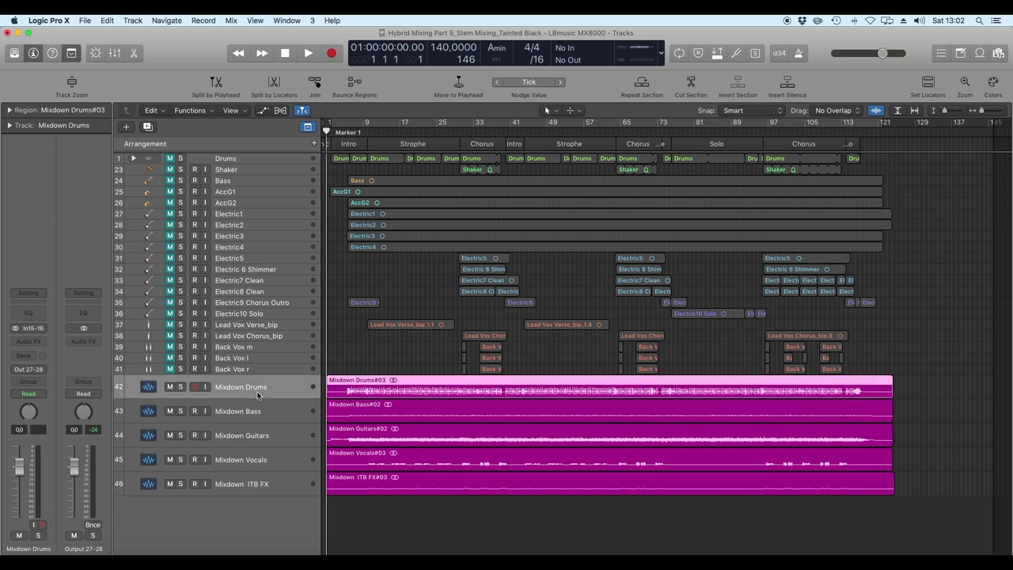
click(333, 132)
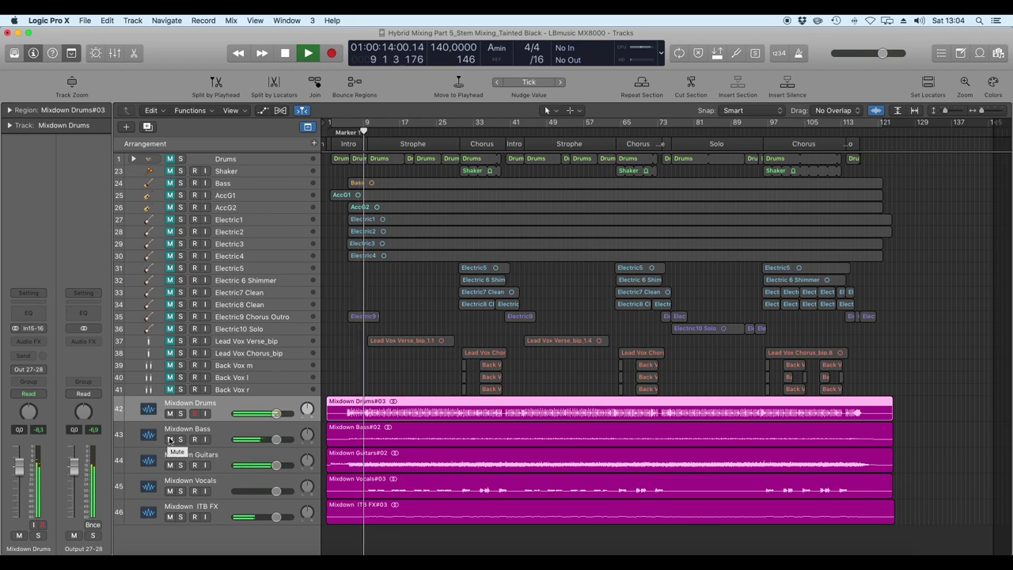
click(169, 439)
click(168, 464)
click(168, 491)
click(168, 517)
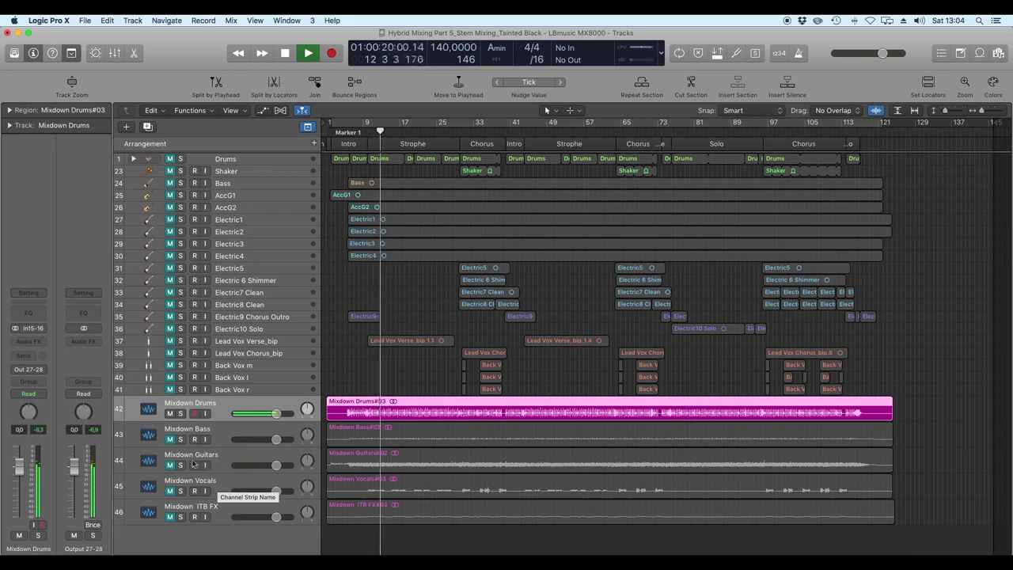
Step: Unmute the Mixdown Bass, Vocals, Guitars and ITB FX stems one after another during playback
click(170, 440)
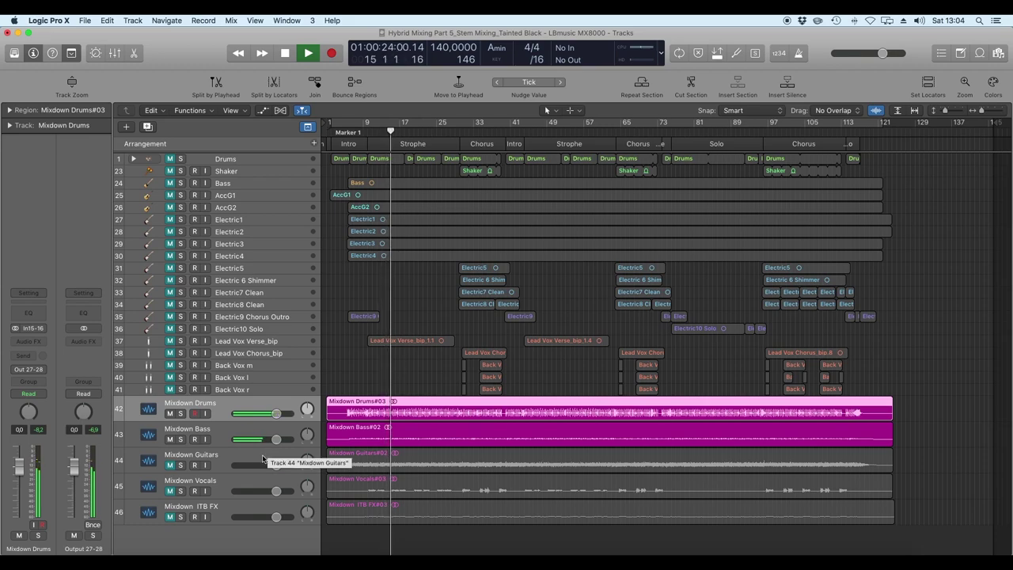
click(170, 491)
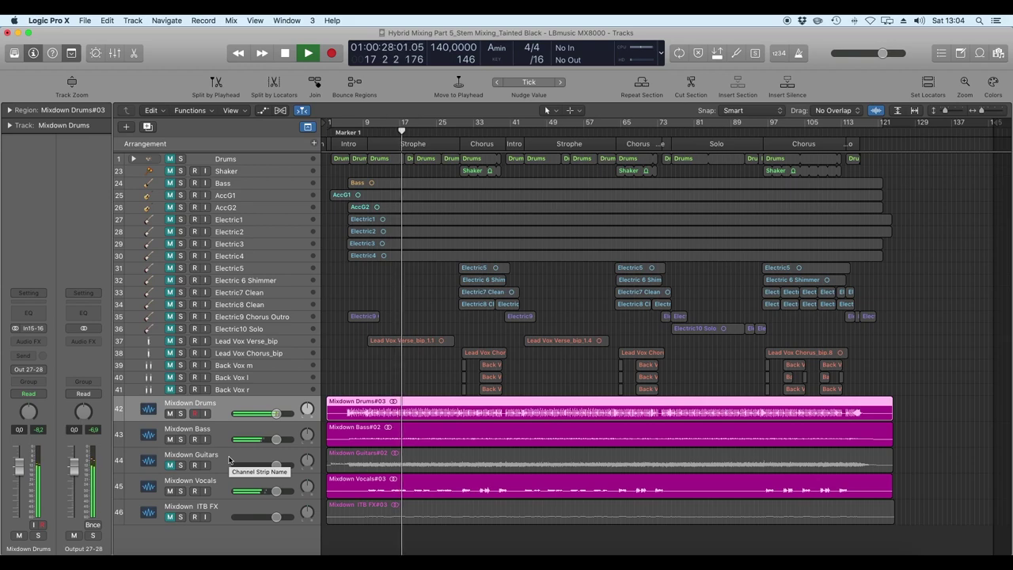
click(170, 466)
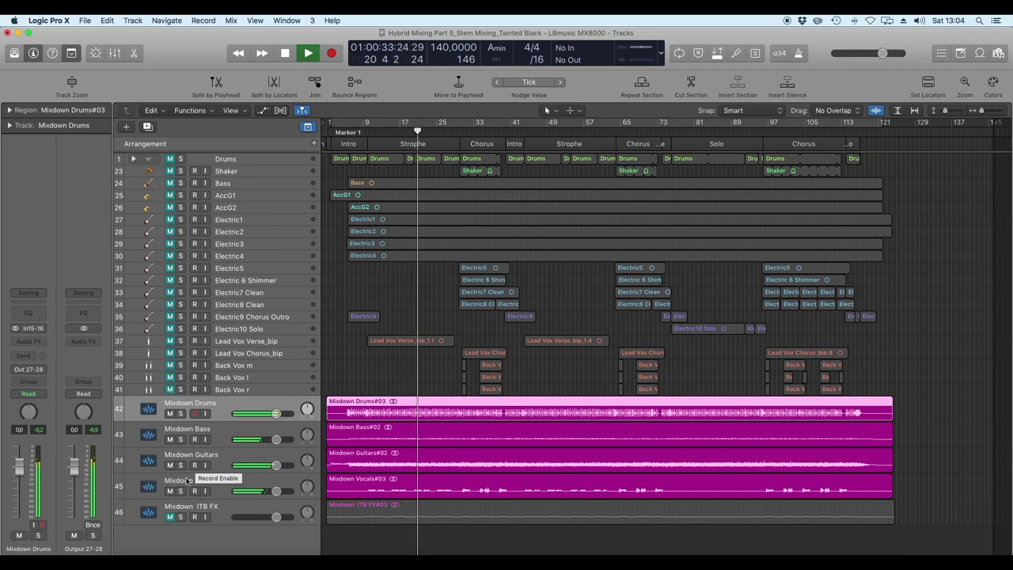
click(171, 517)
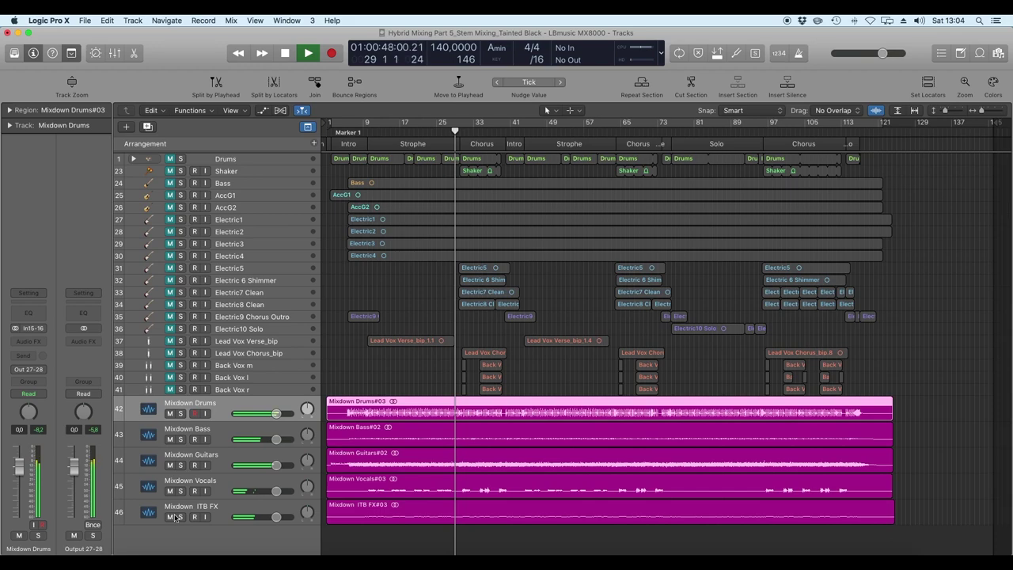
Step: Compare the mix with and without the ITB FX stem and raise the Mixdown Vocals level to 1.2 dB
mouse_move(276, 516)
mouse_down()
mouse_move(262, 517)
mouse_move(293, 519)
mouse_move(277, 517)
mouse_up()
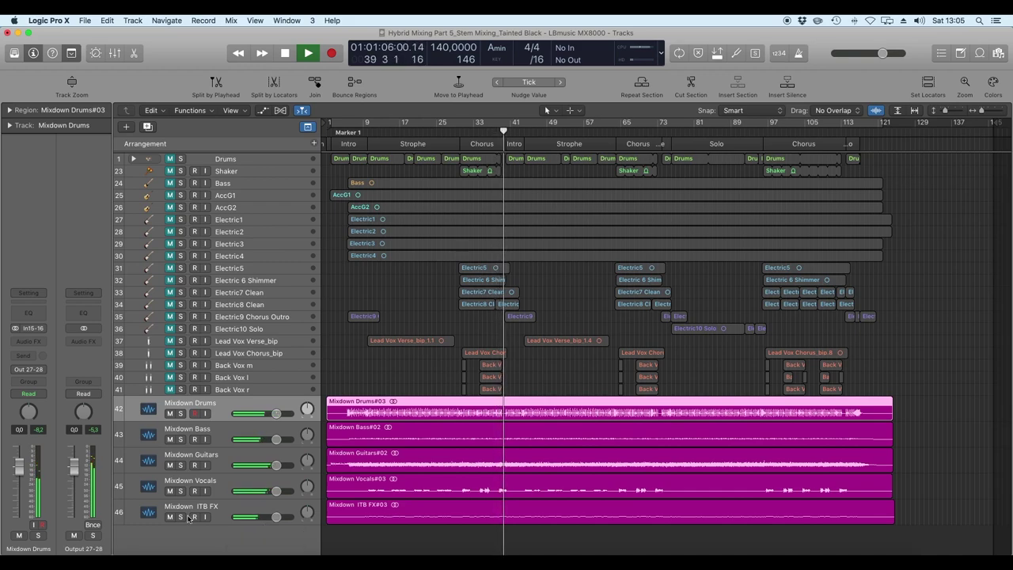
click(171, 517)
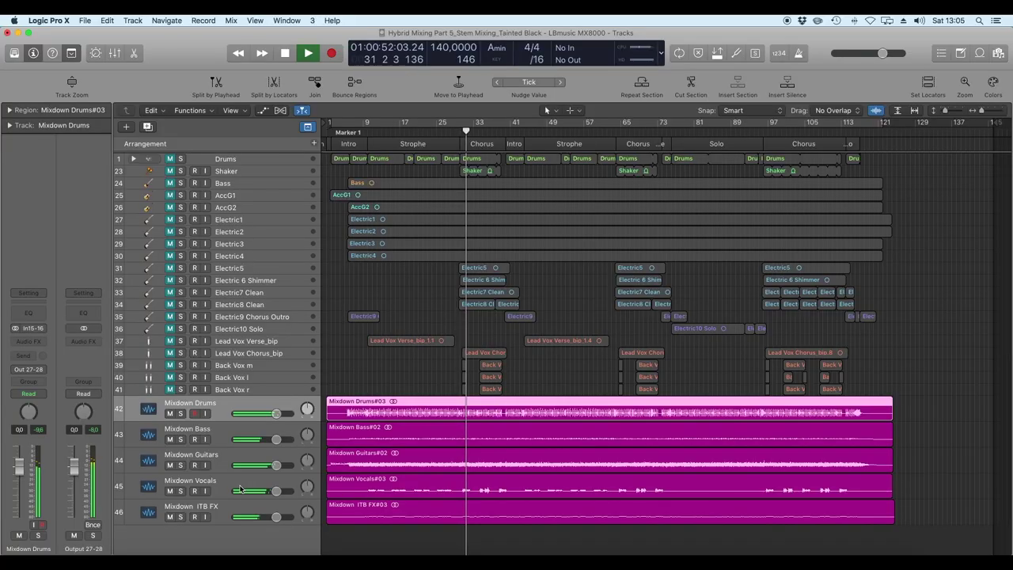
click(277, 491)
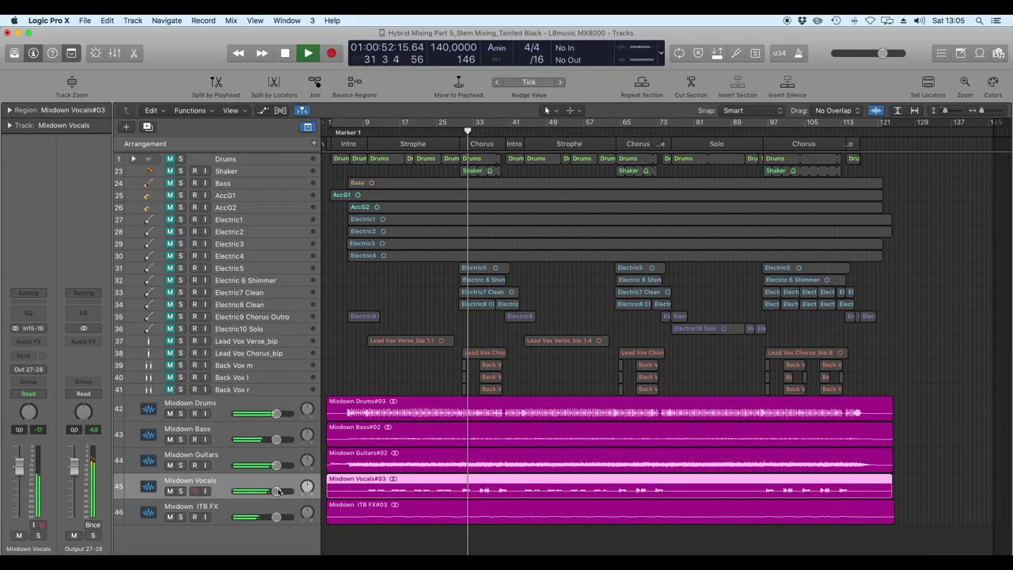
drag(279, 491, 279, 491)
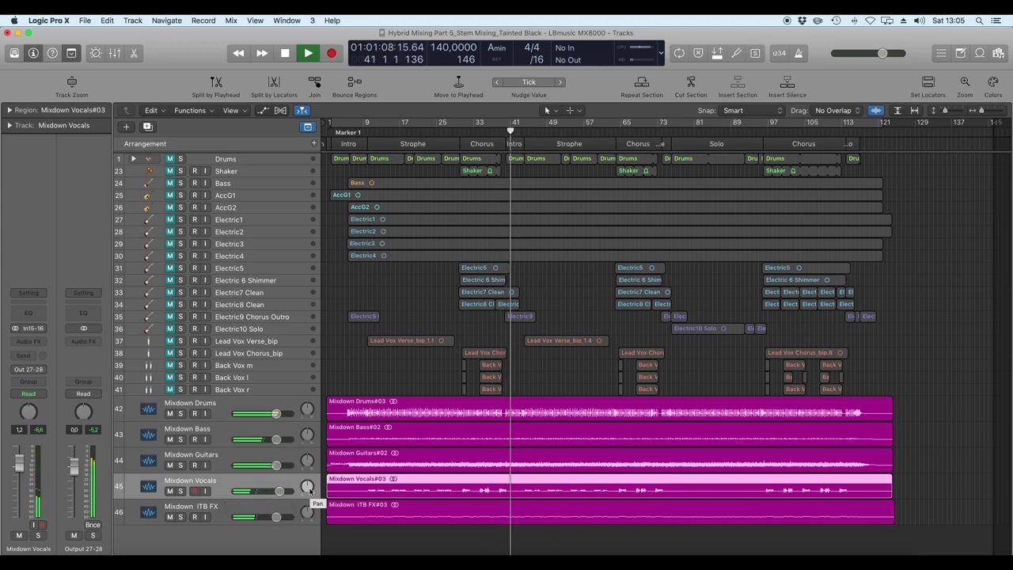
Step: Stop playback and insert a Channel EQ on the Mixdown Drums track
click(220, 414)
key(space)
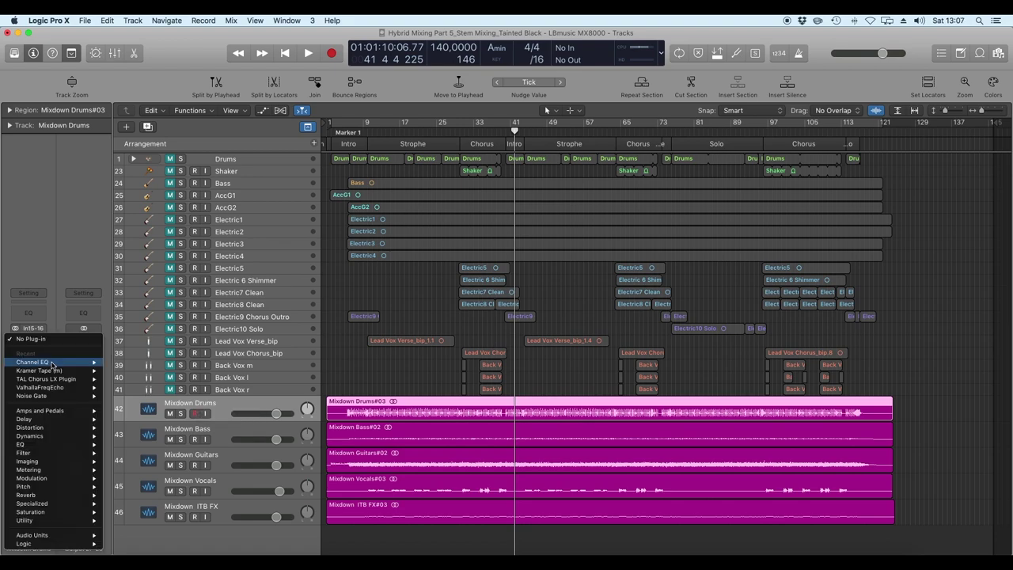
mouse_move(63, 445)
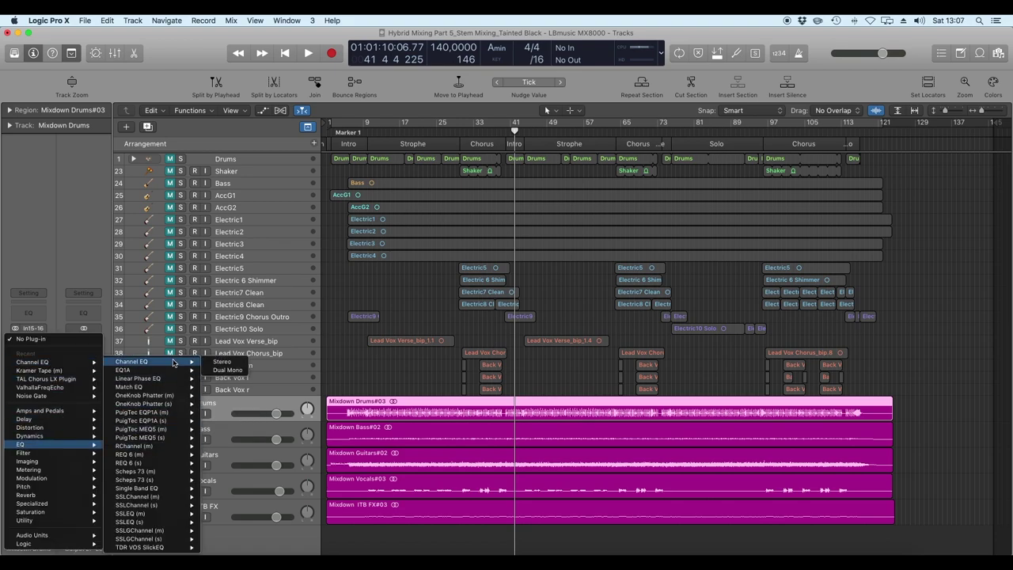
key(Escape)
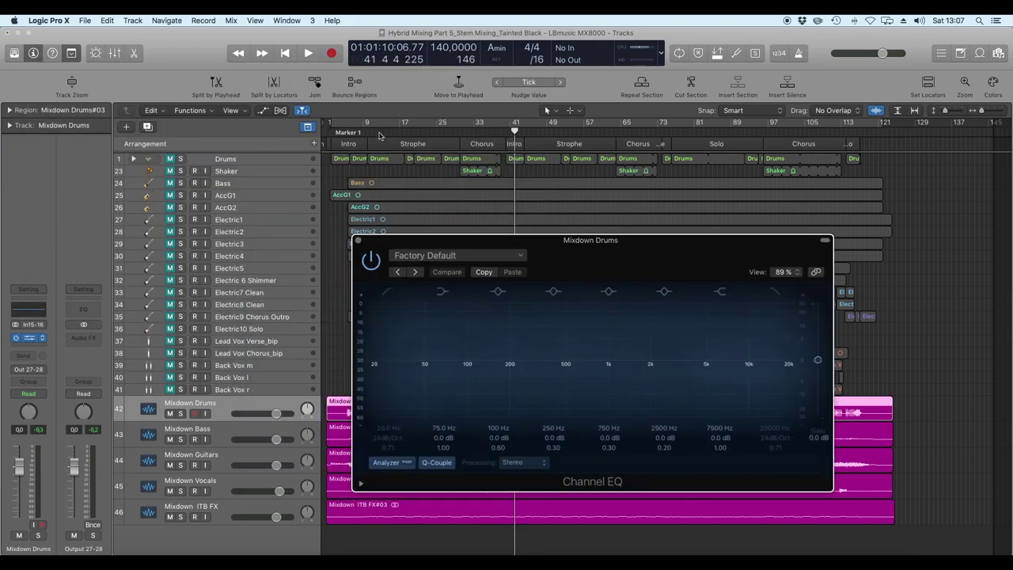
Step: Play from the first Strophe section and mute the other four Mixdown stems to hear the drums through the Channel EQ
click(379, 136)
key(space)
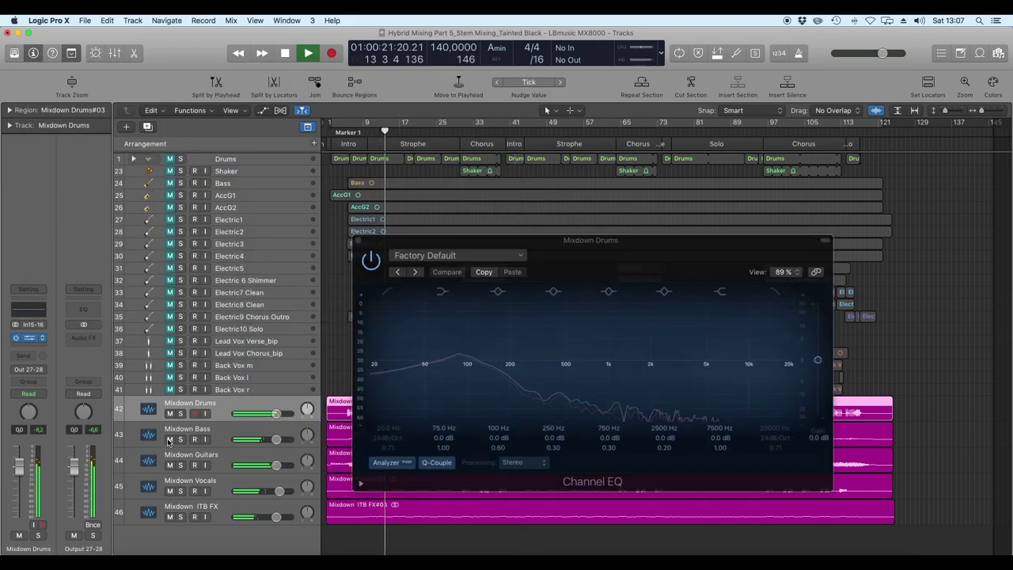
drag(168, 439, 168, 517)
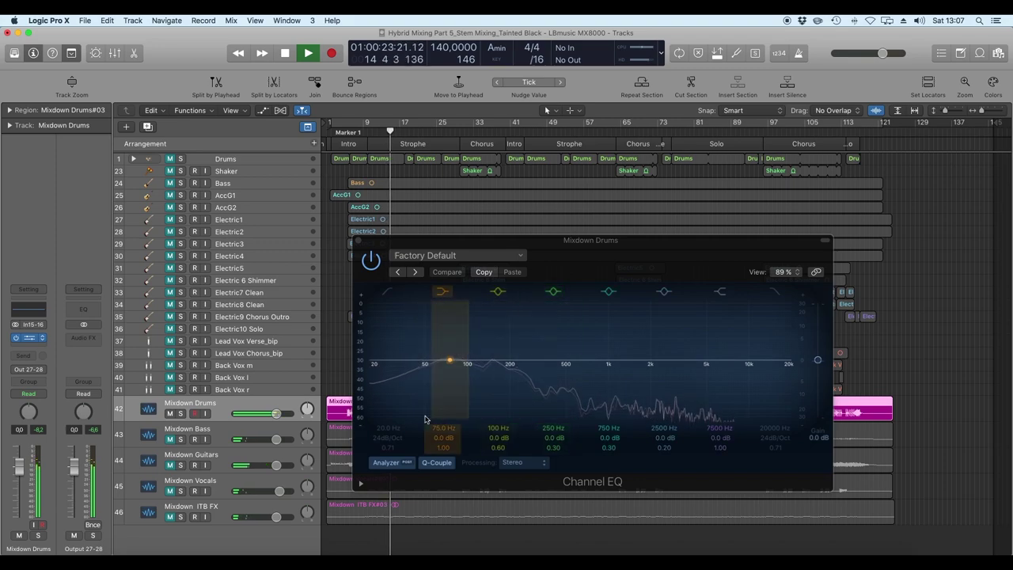
Step: Enable the low-cut band of the Mixdown Drums Channel EQ and set its cutoff frequency to about 31 Hz
click(386, 297)
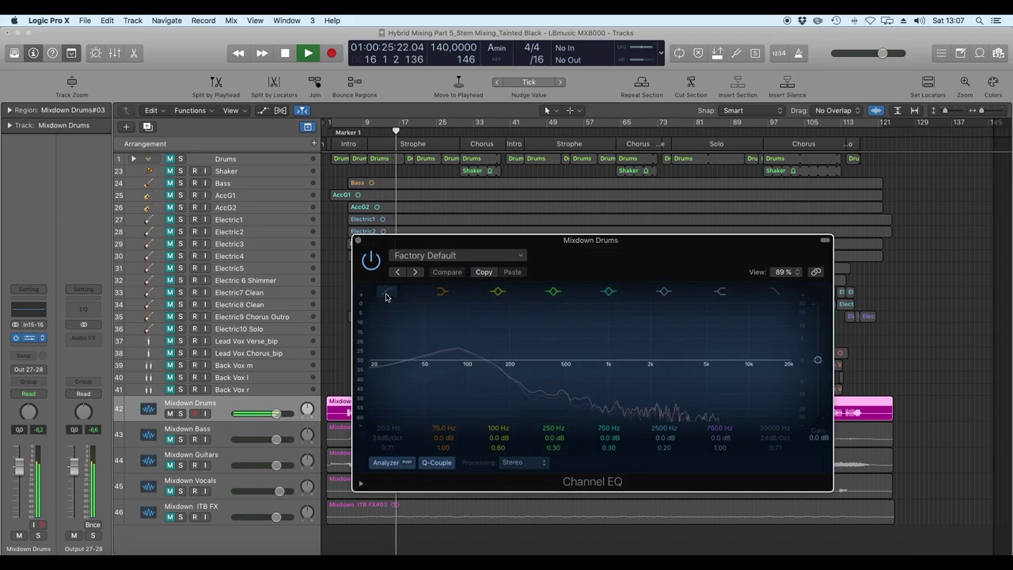
click(386, 294)
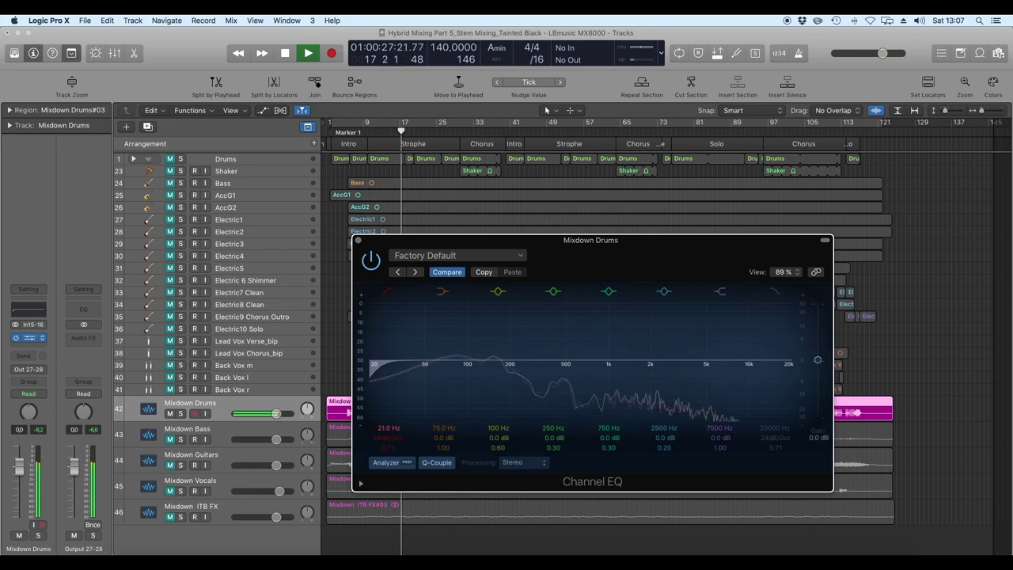
drag(388, 427, 389, 412)
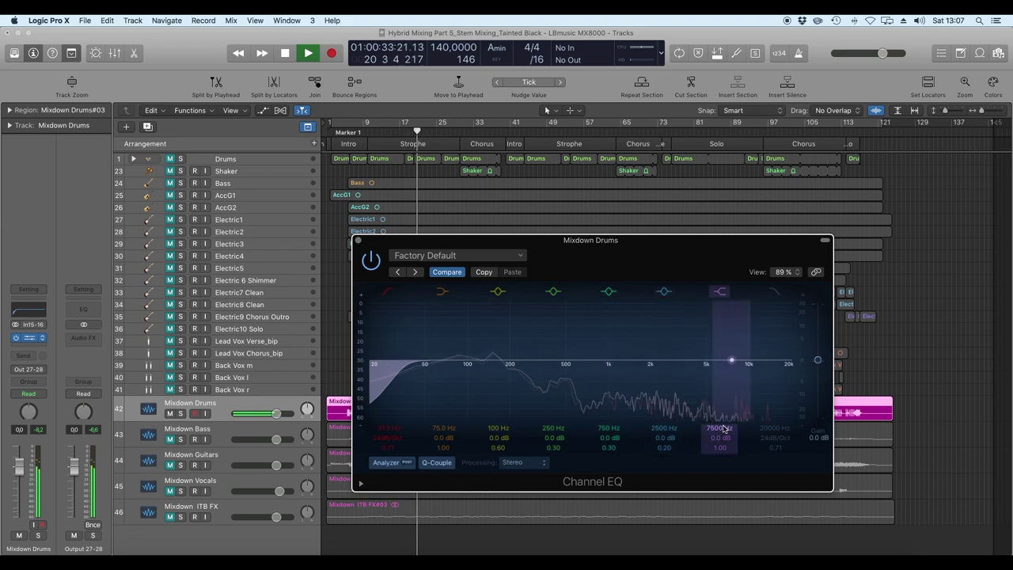
Step: Boost the drums' high shelf by 2.0 dB at 10200 Hz and the 100 Hz band by 1.0 dB, and close the Channel EQ
mouse_move(723, 428)
mouse_down()
mouse_move(726, 439)
mouse_move(726, 413)
mouse_move(727, 431)
mouse_up()
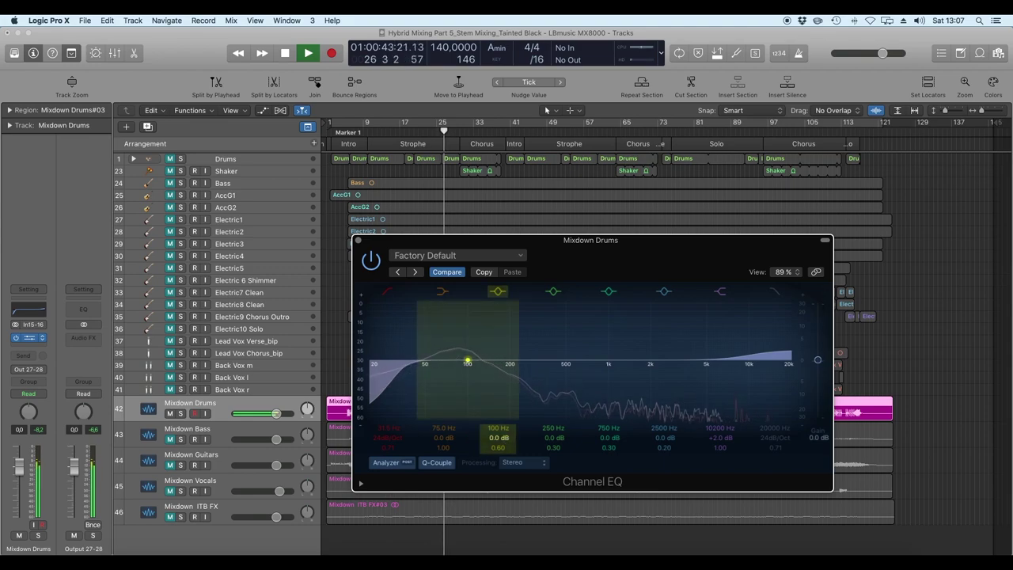
drag(468, 360, 467, 354)
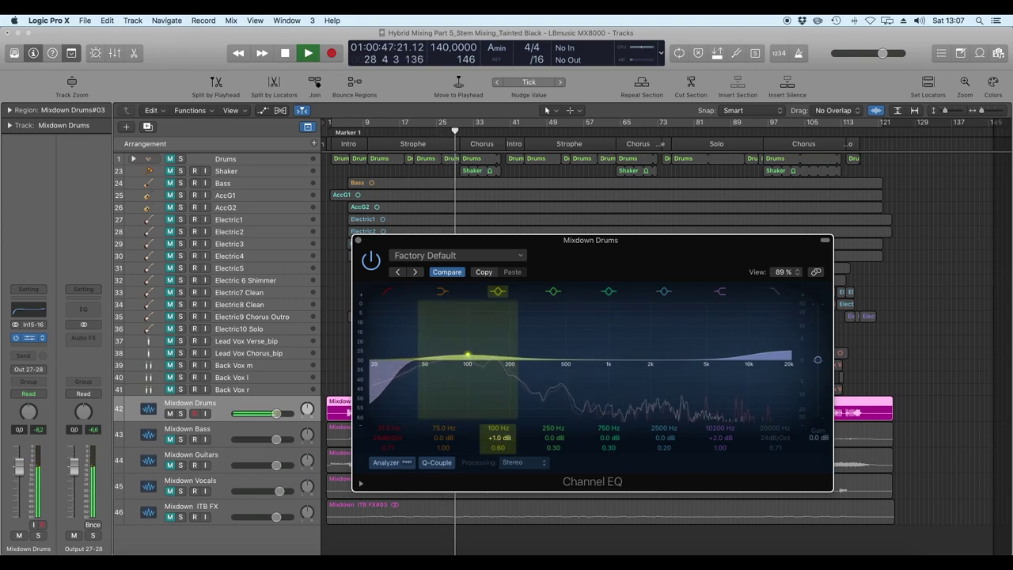
click(357, 240)
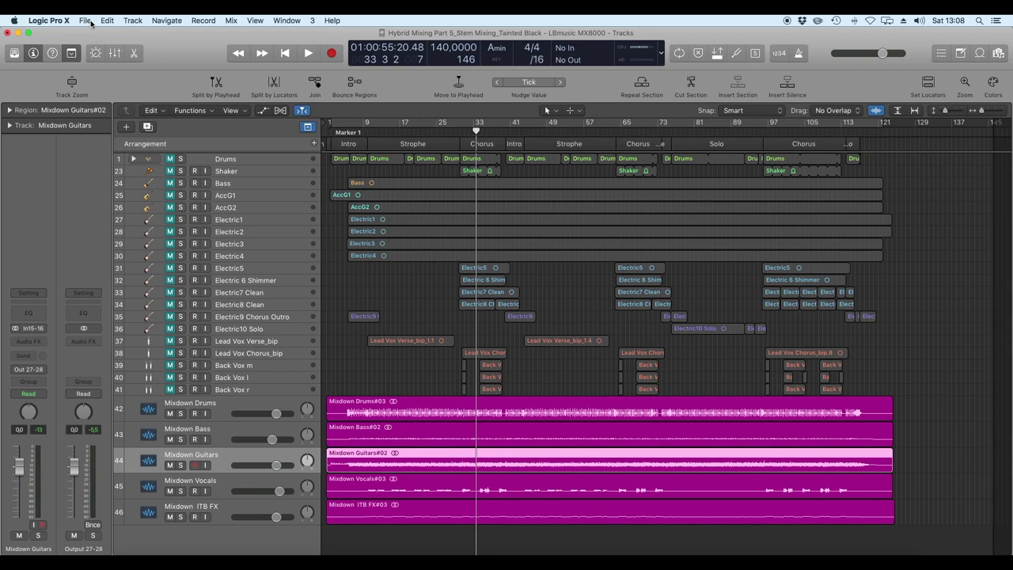
Step: Bounce the whole project offline to a 24-bit, 88200 Hz interleaved PCM Wave file in the Bounces folder, without normalizing or dithering
click(84, 20)
mouse_move(140, 262)
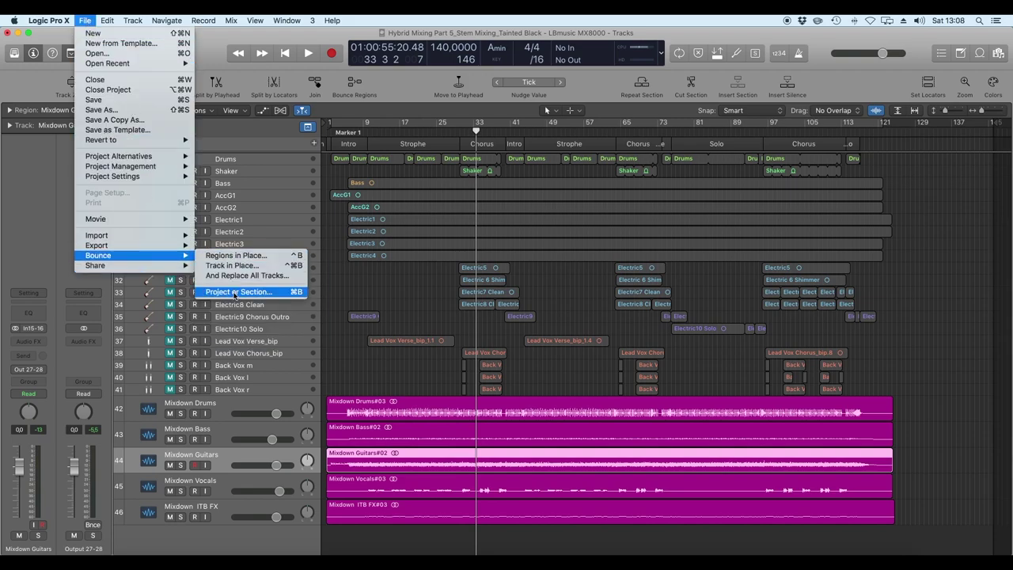
click(235, 292)
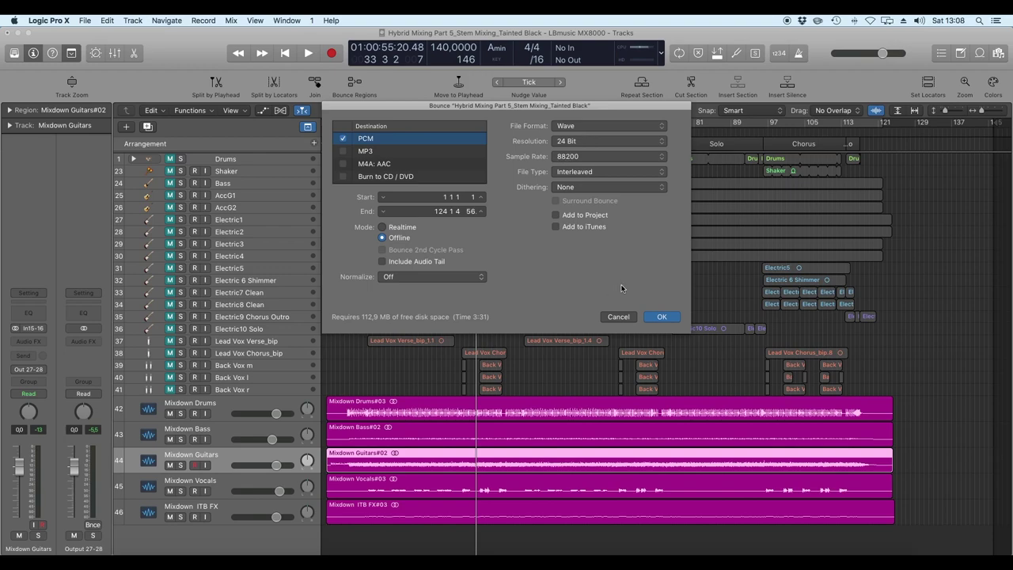
click(647, 317)
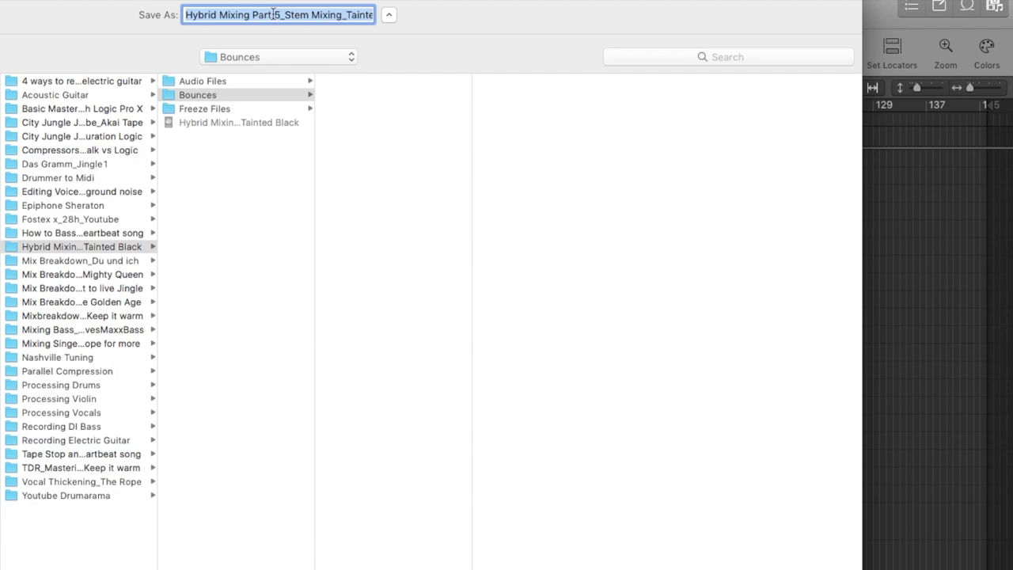
click(273, 14)
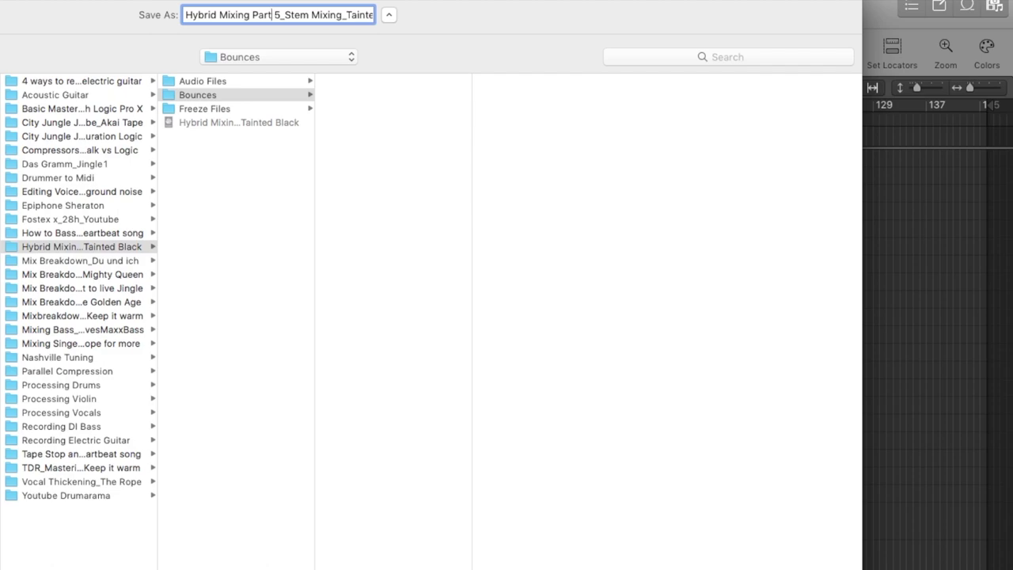
key(Return)
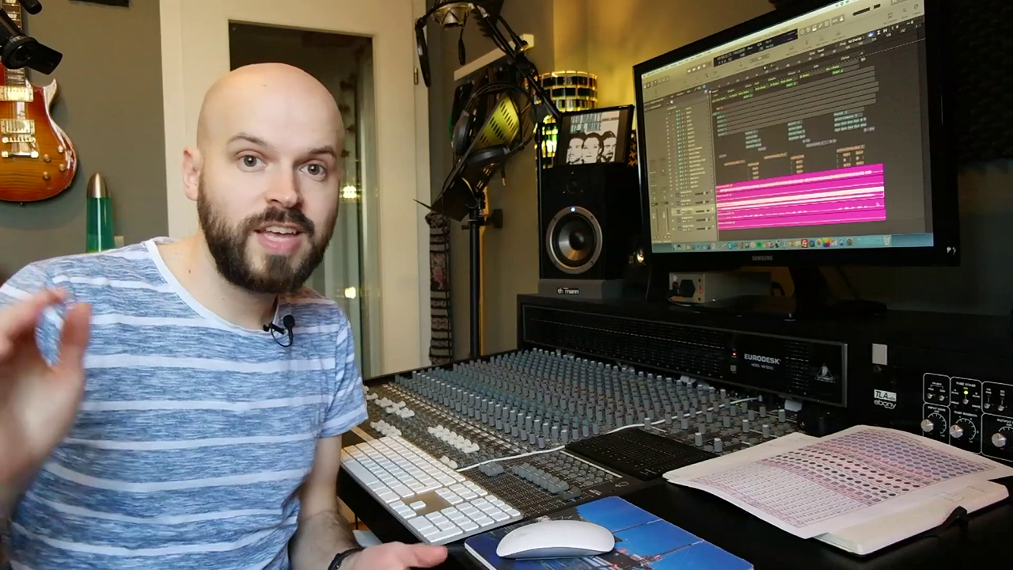